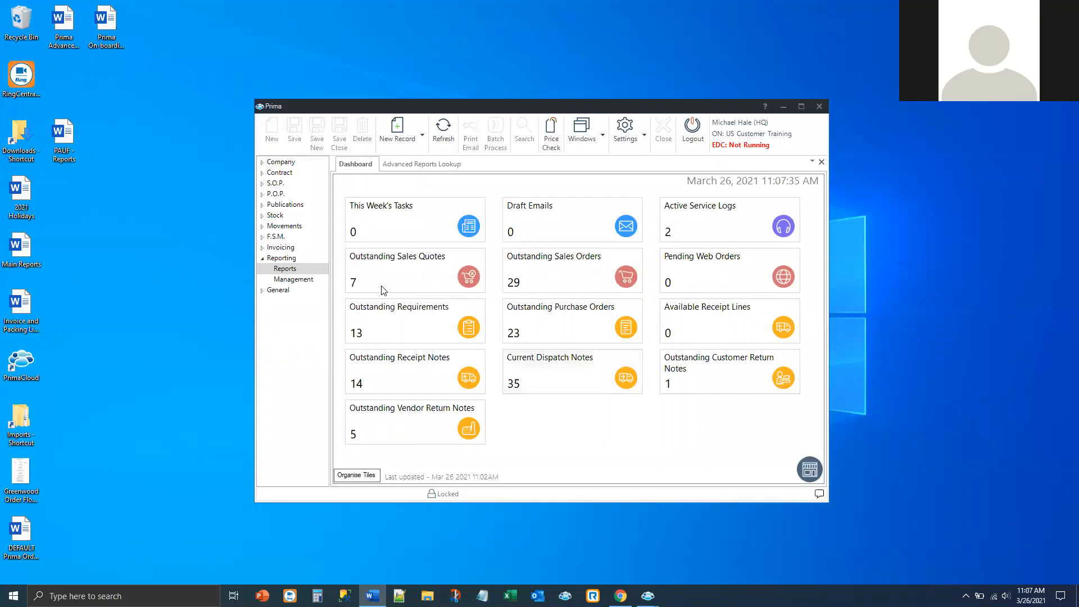
Step: Search Reporting > Reports to list all 21 spreadsheet reports and select Sales Dashboard
click(286, 269)
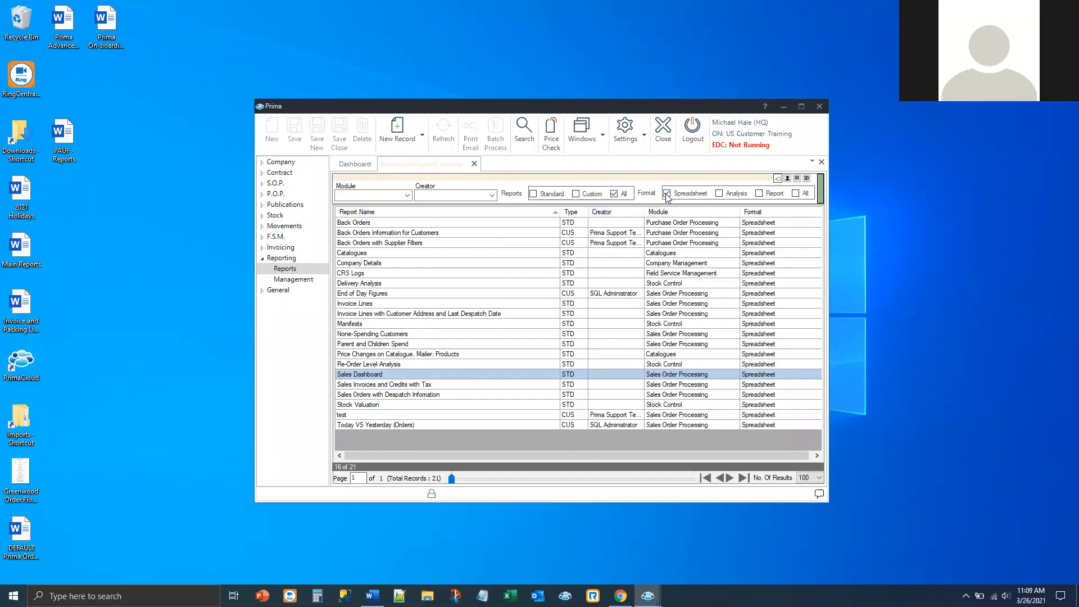
click(529, 136)
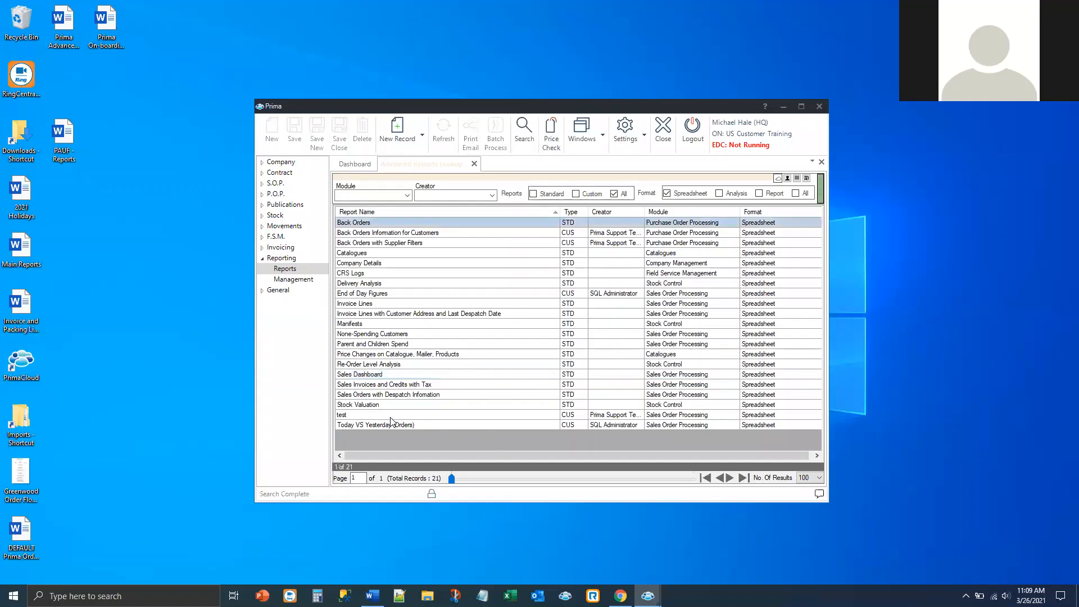
click(382, 373)
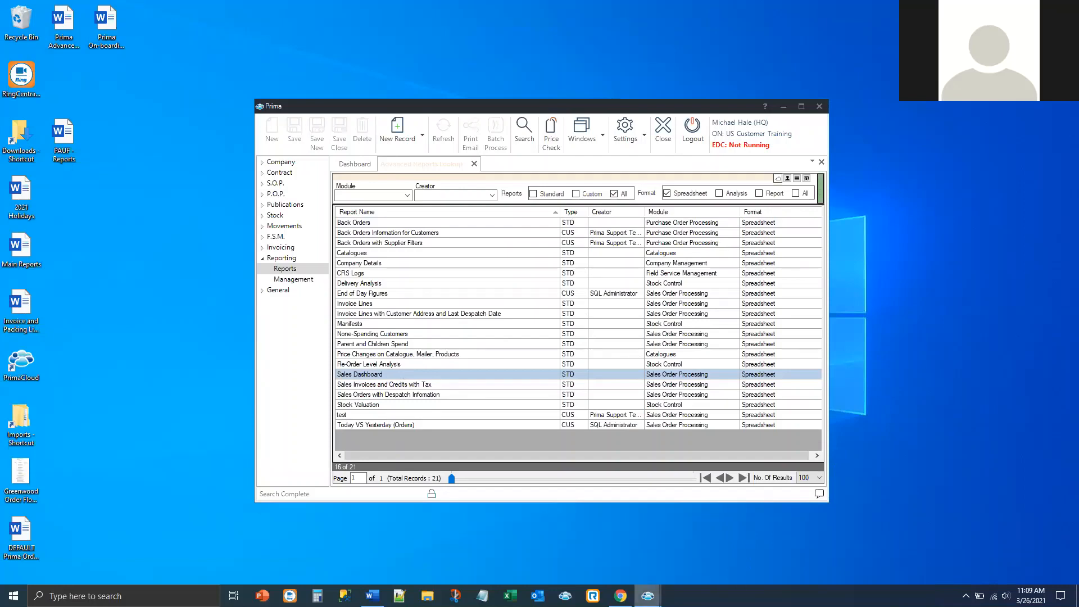
mouse_move(647, 596)
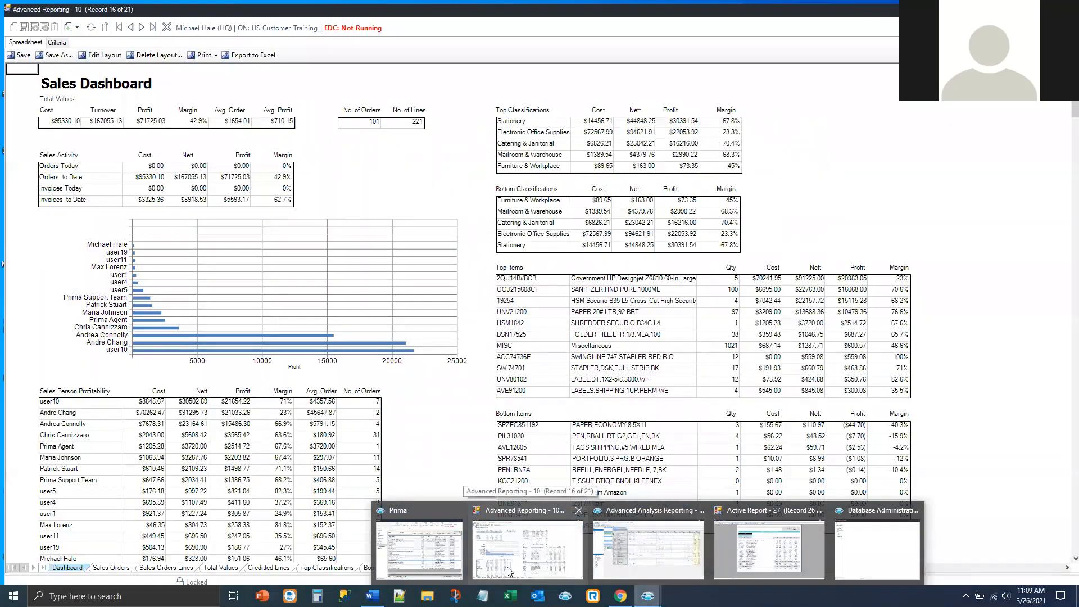
Step: Bring the Sales Dashboard spreadsheet forward and scroll through its Dashboard sheet
click(509, 571)
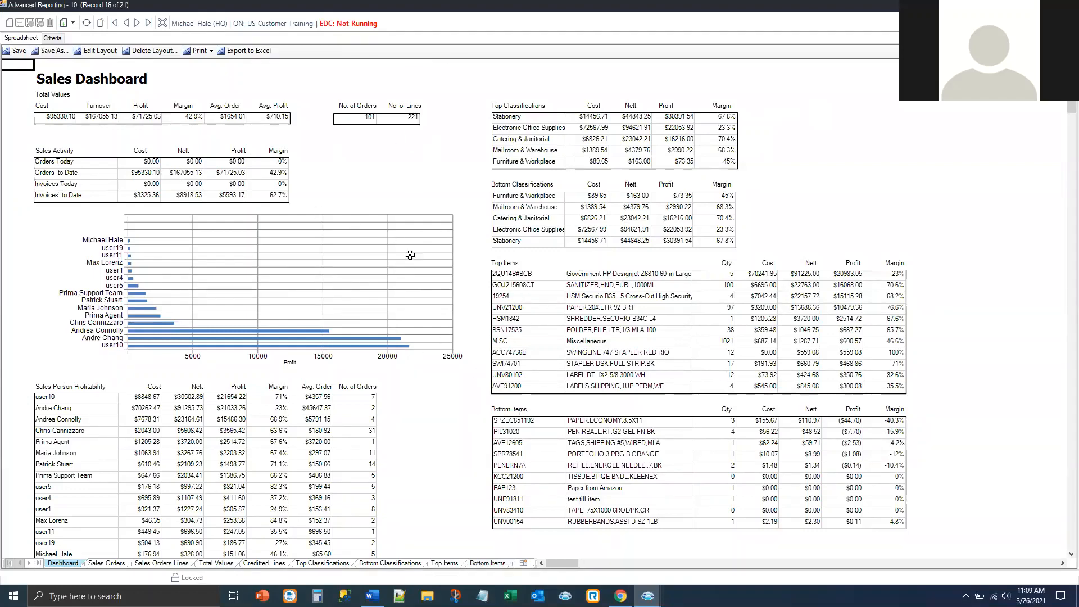
scroll(450, 403, down, 1)
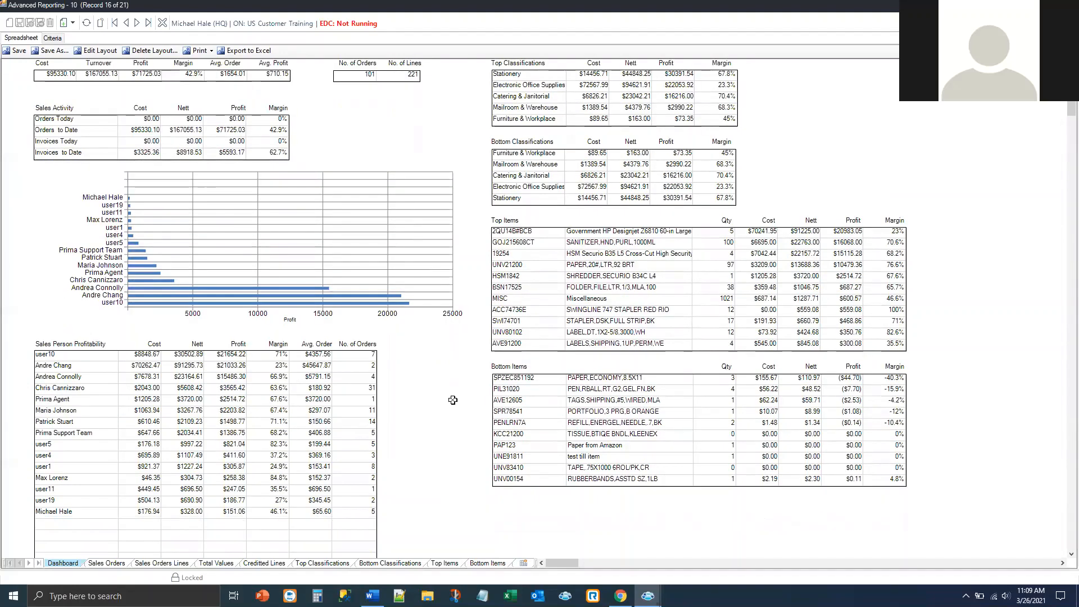
scroll(453, 400, up, 1)
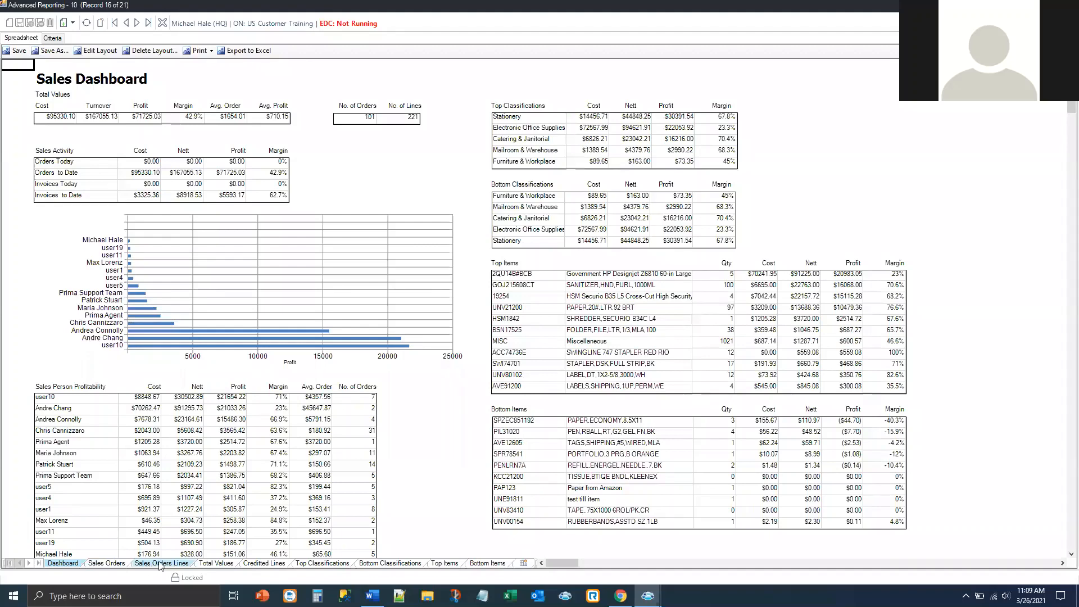
Step: On the Sales Orders sheet, move DateAuthorized right after OrderId, then view the Criteria page
click(107, 564)
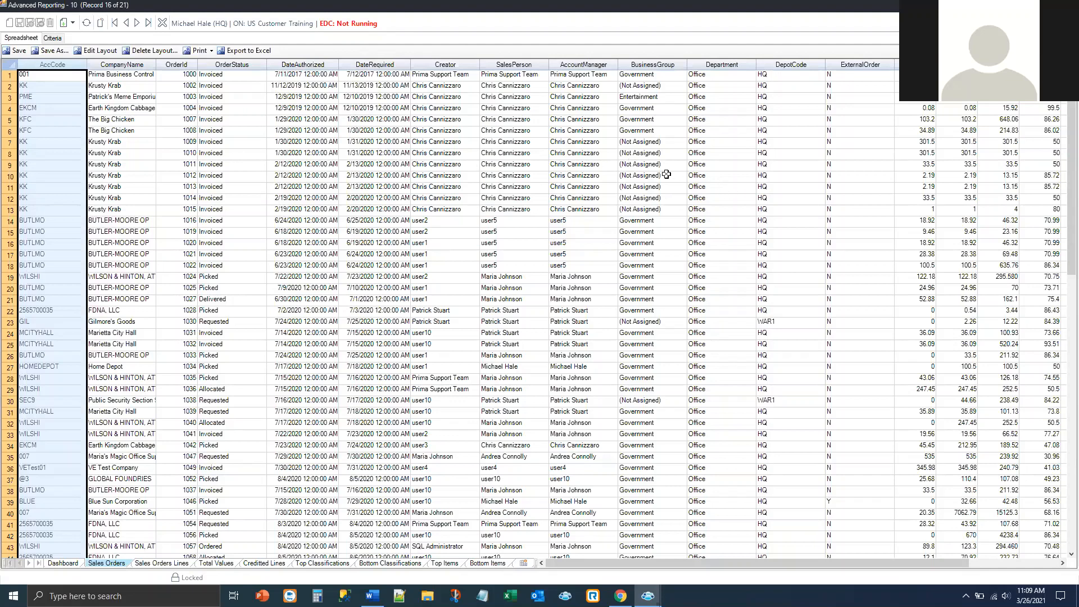
click(274, 67)
drag(275, 67, 221, 68)
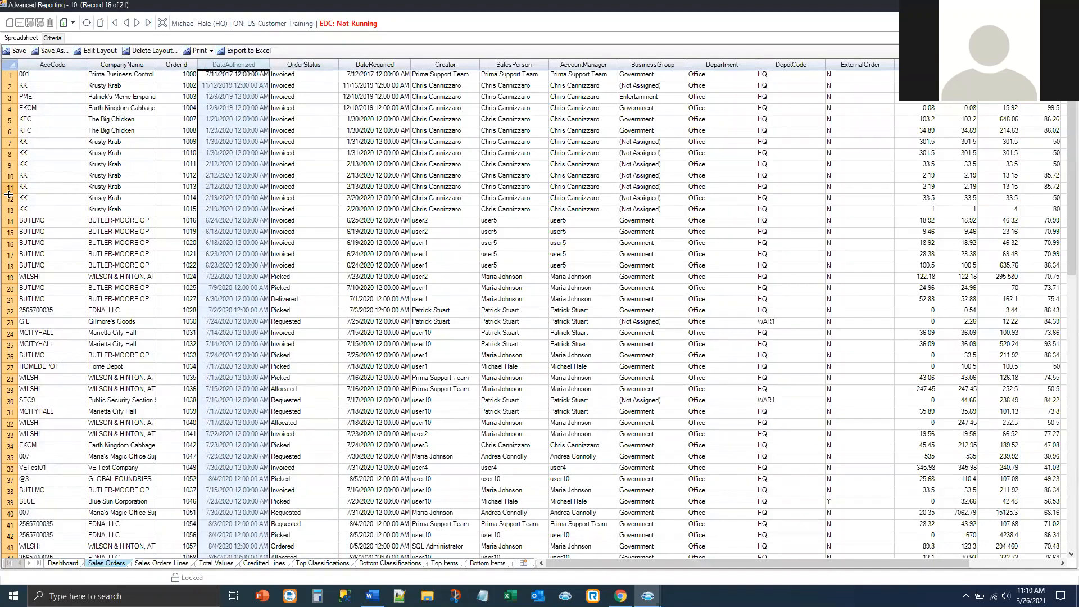
click(50, 37)
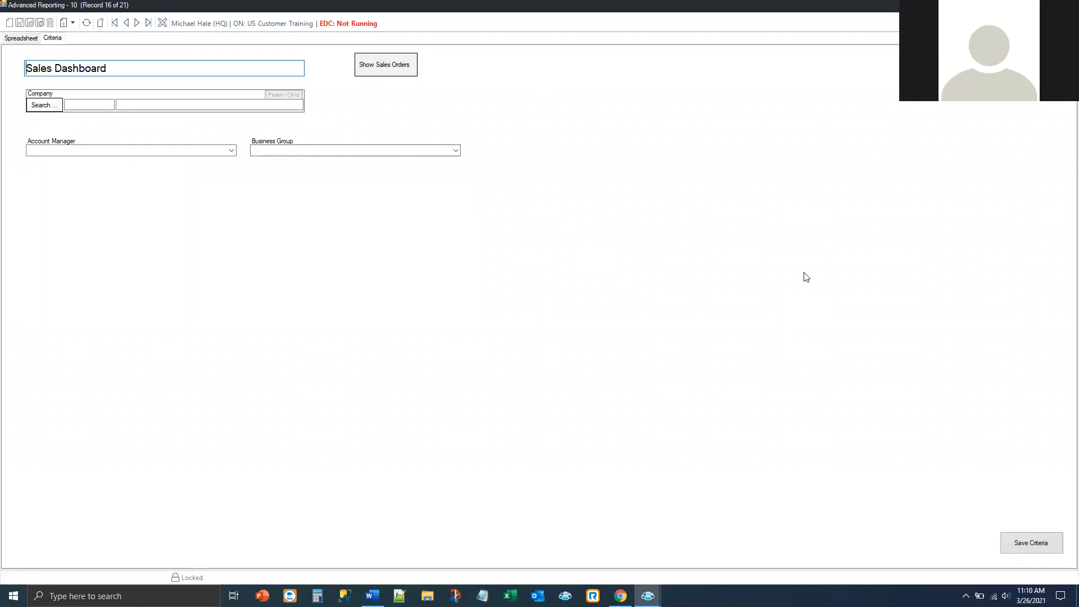
Step: Leave the Business Group filter blank and return to the Sales Orders spreadsheet grid
click(455, 156)
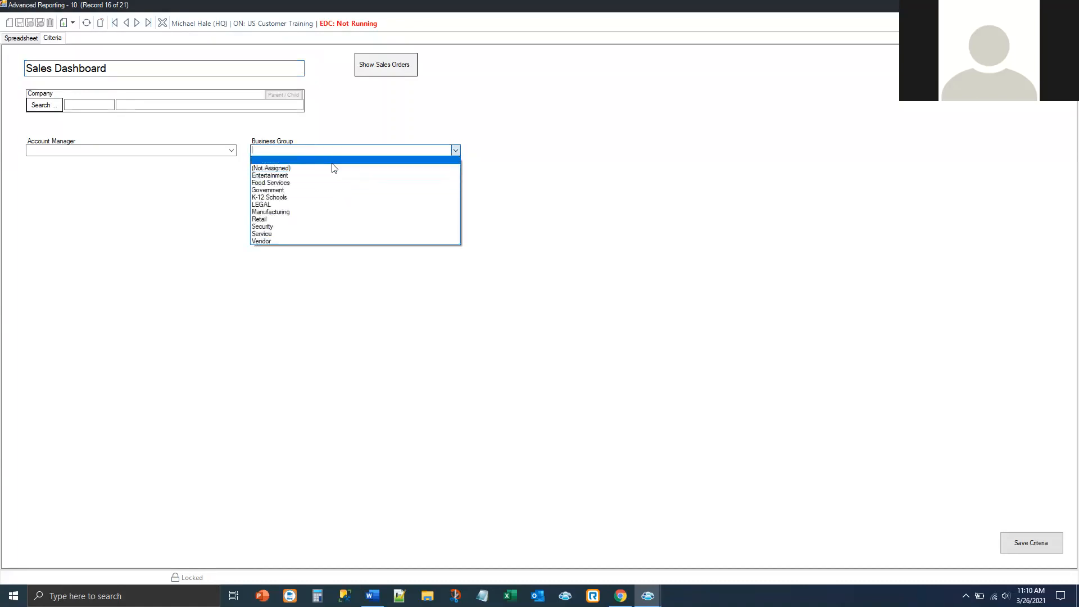
click(149, 214)
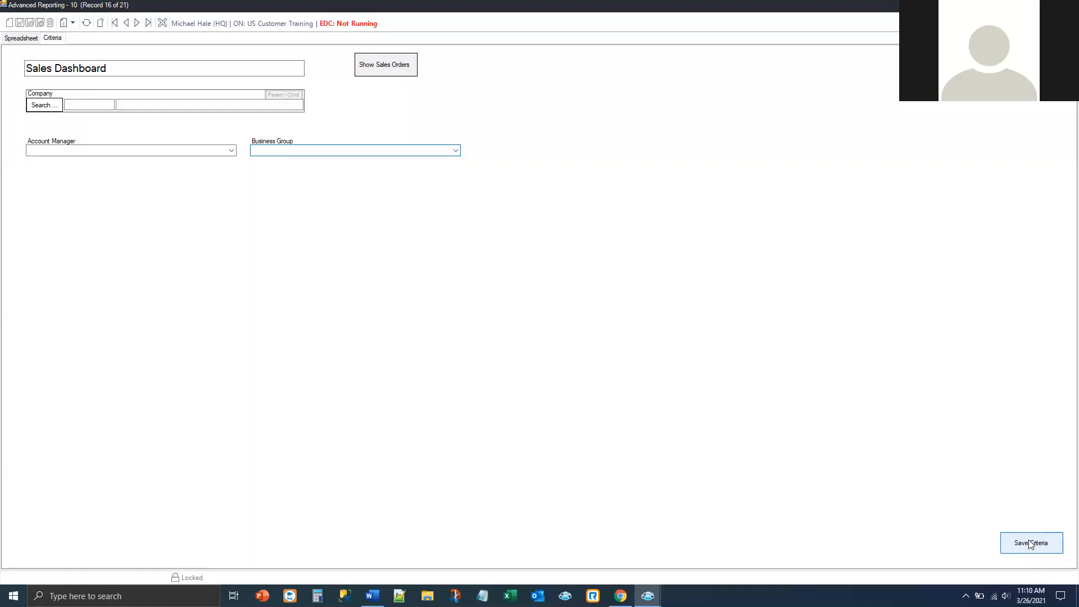
click(21, 38)
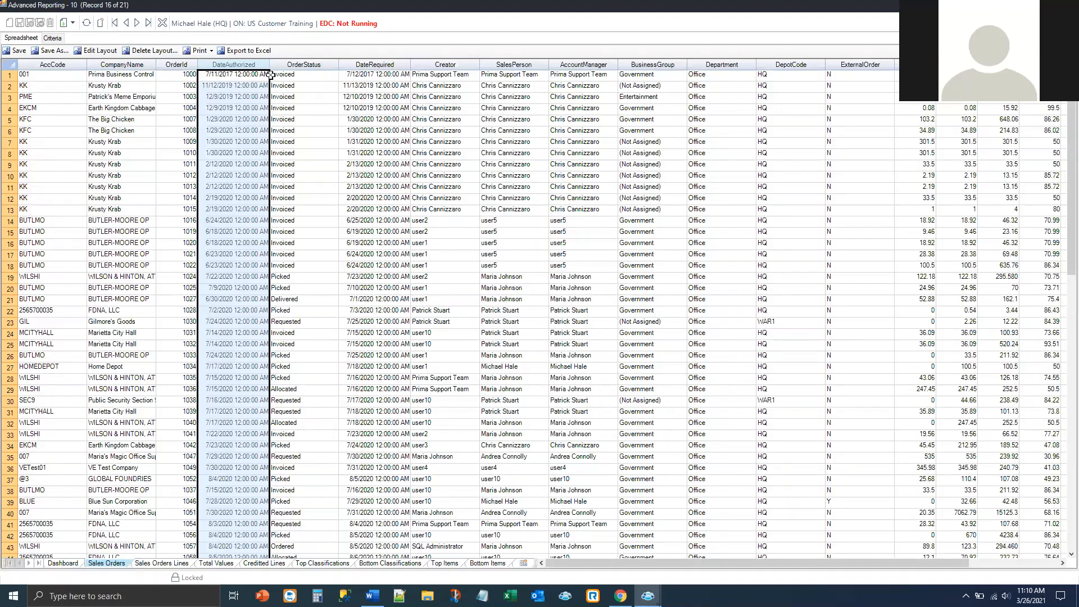
Step: Move DateAuthorized after DateRequired and open the layout in Spread Designer
drag(252, 67, 397, 72)
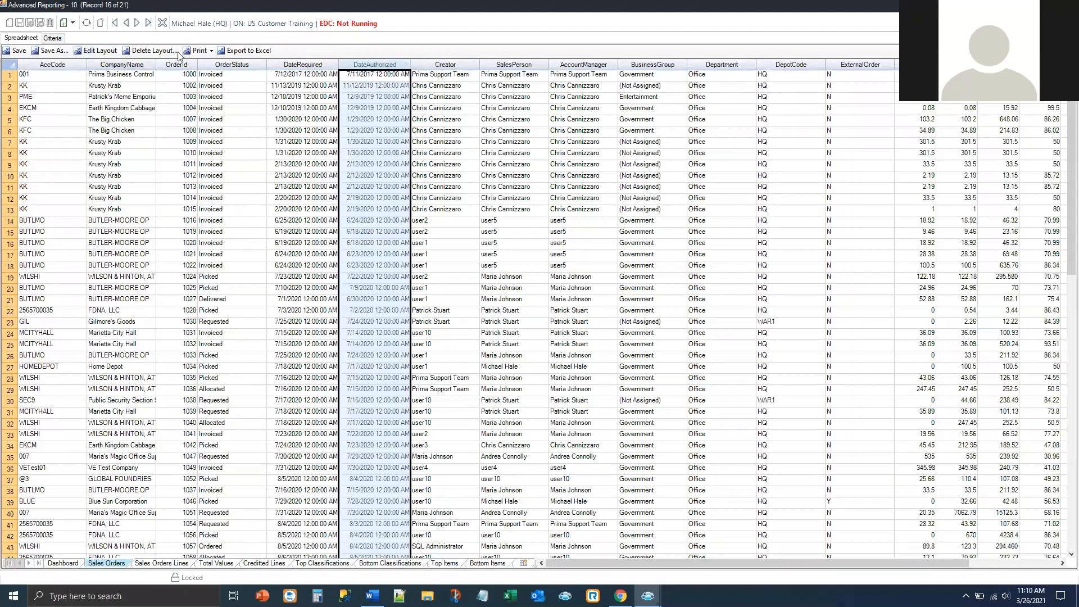
click(100, 52)
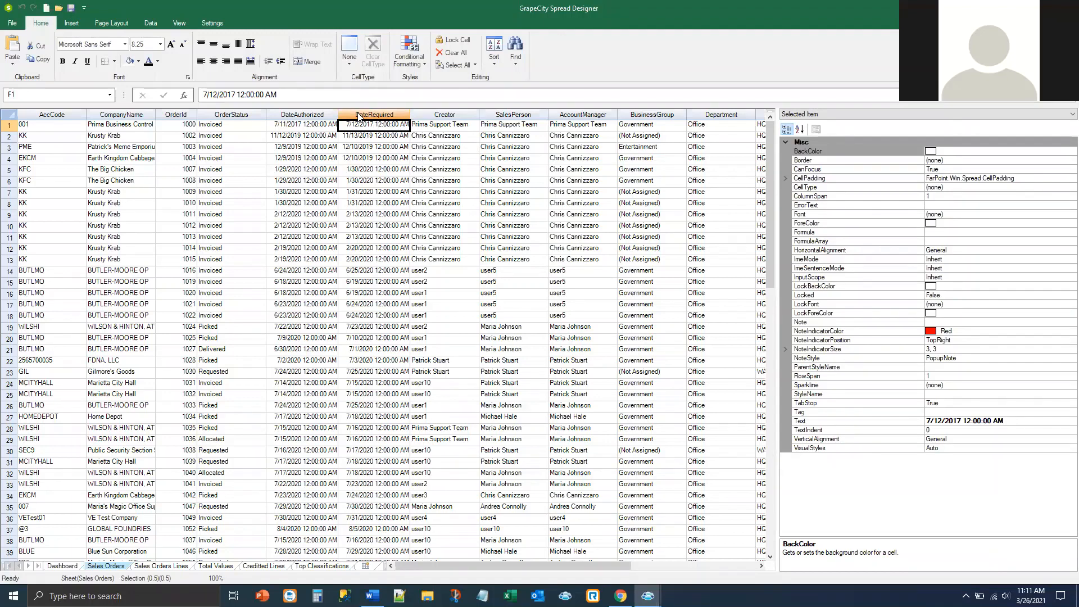
Step: Insert a new empty column before DateRequired in the Sales Orders layout
right_click(359, 116)
click(386, 178)
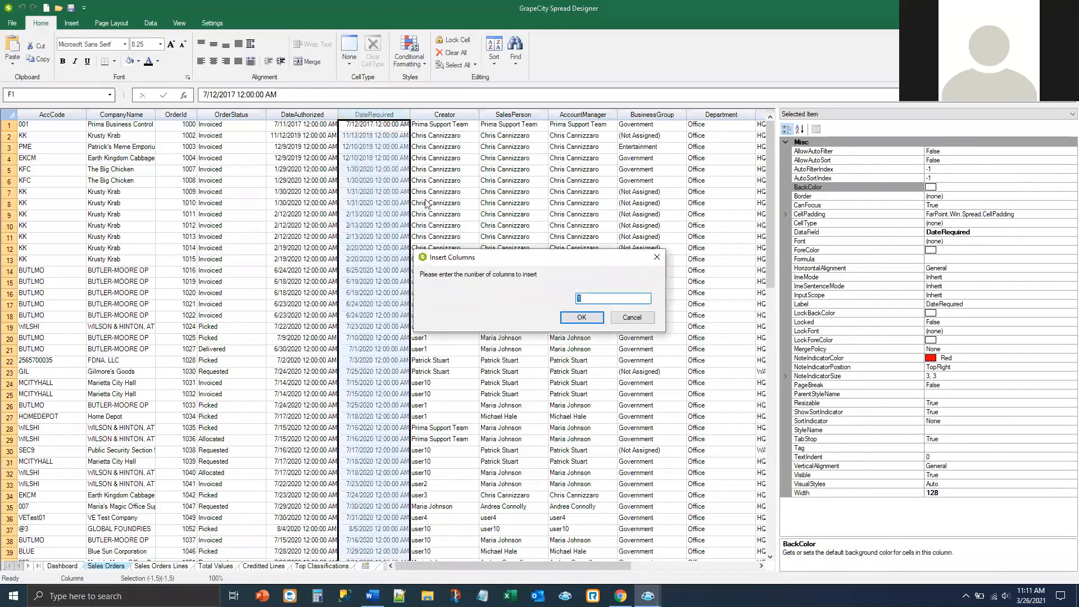
click(588, 318)
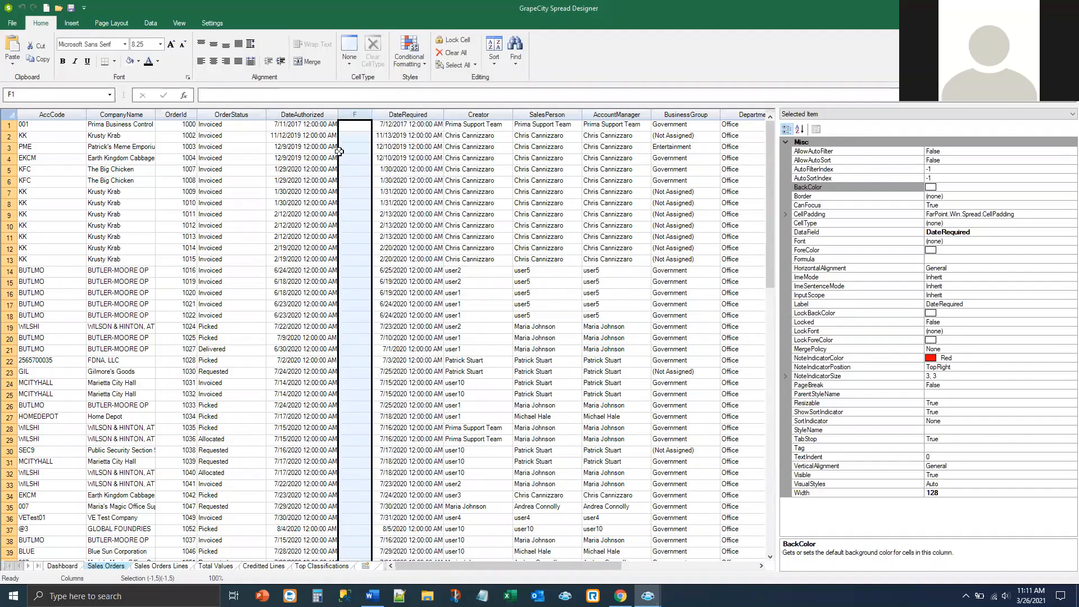
click(359, 117)
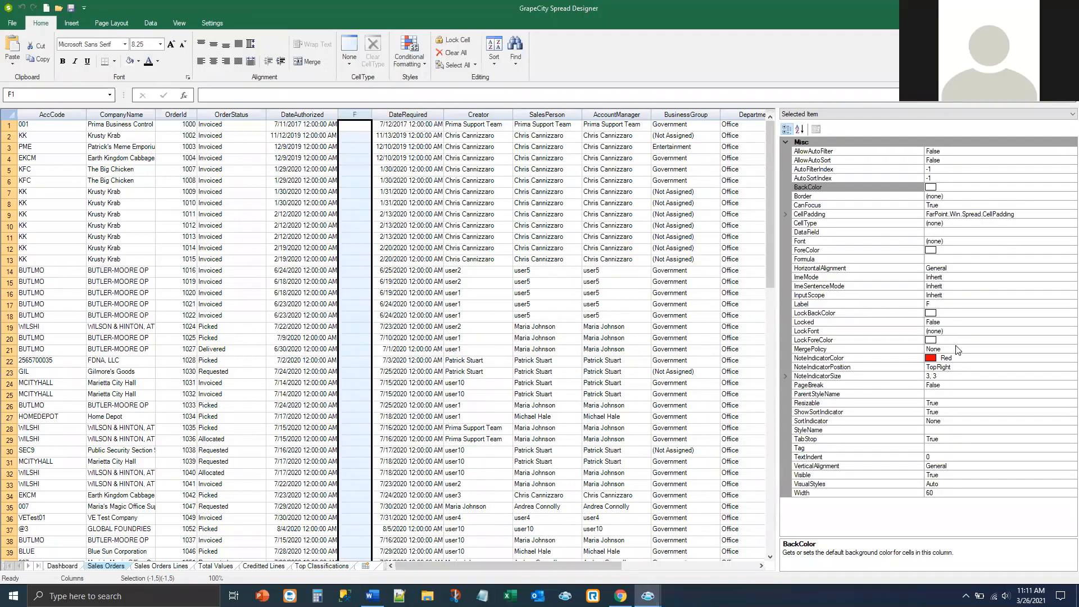
Step: Bind the new column to OrderId, label it 'Order #', and apply the layout
click(938, 232)
click(1071, 232)
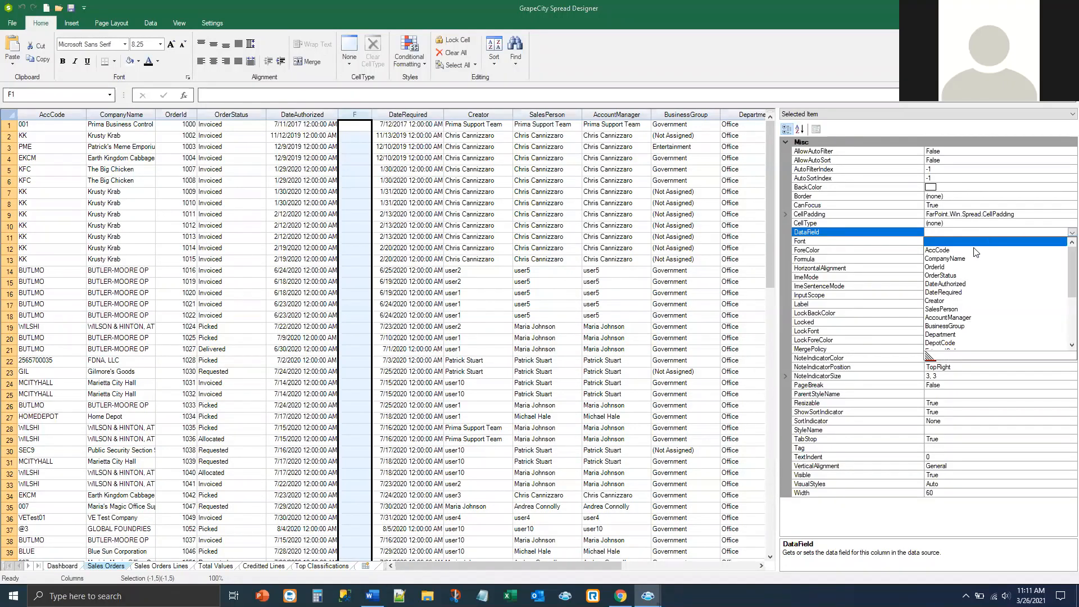
click(937, 267)
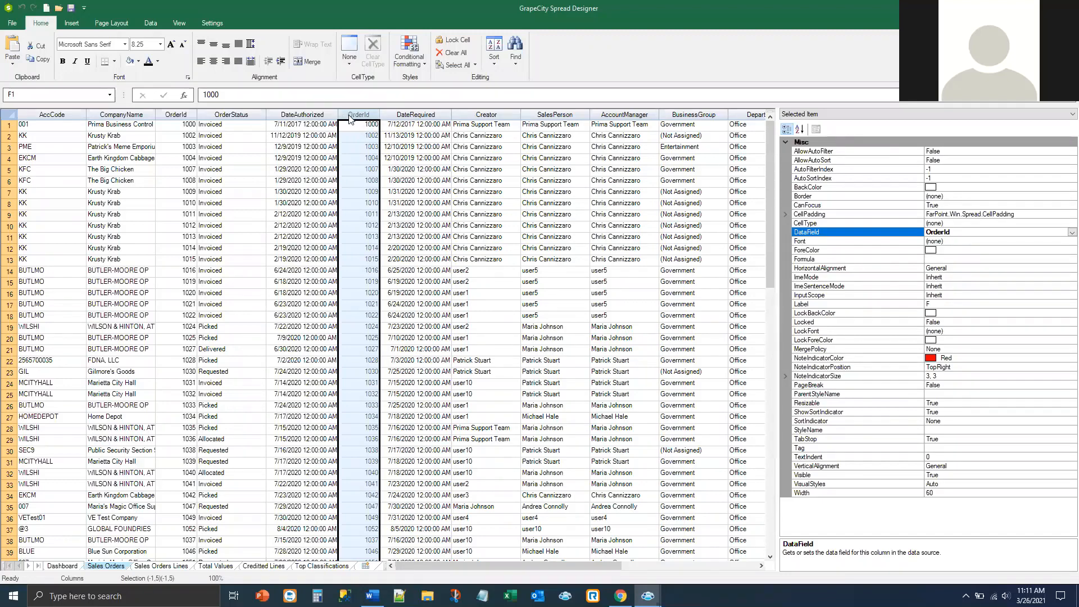
click(958, 304)
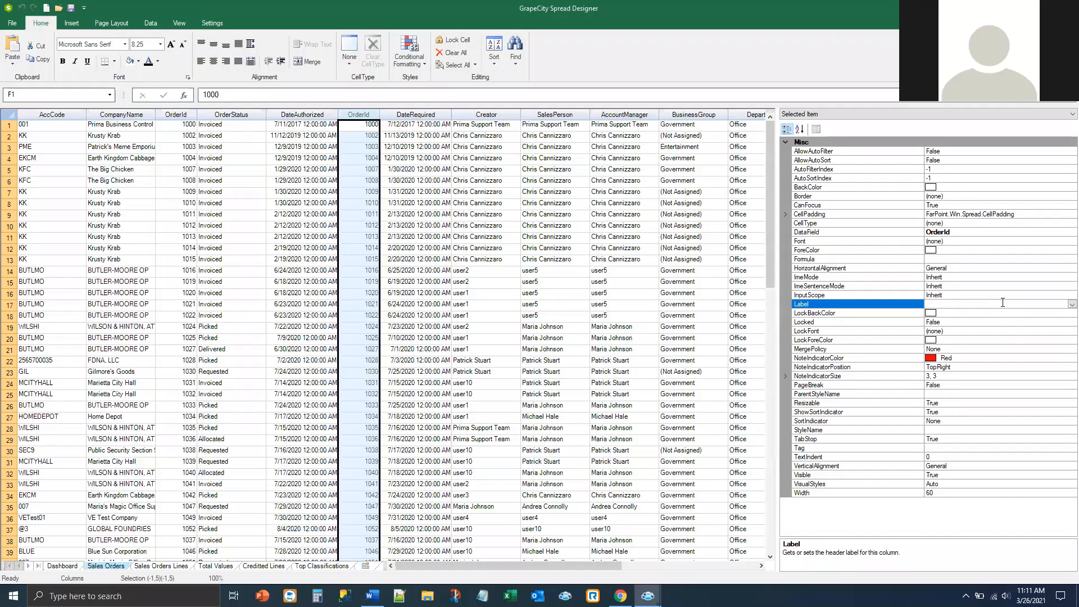
text(Order )
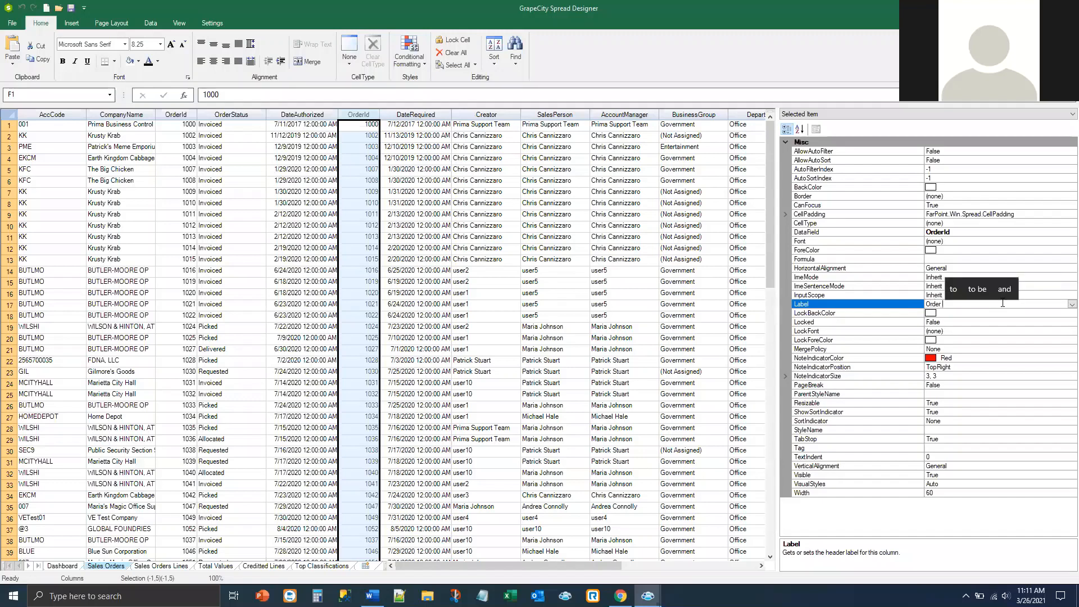
text(#)
key(Return)
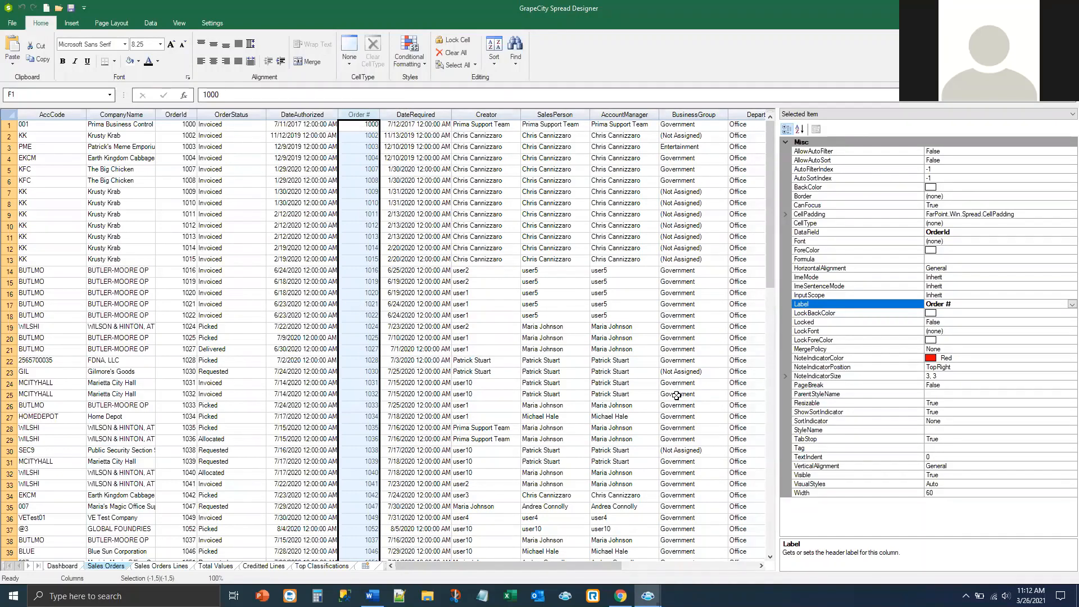
click(12, 23)
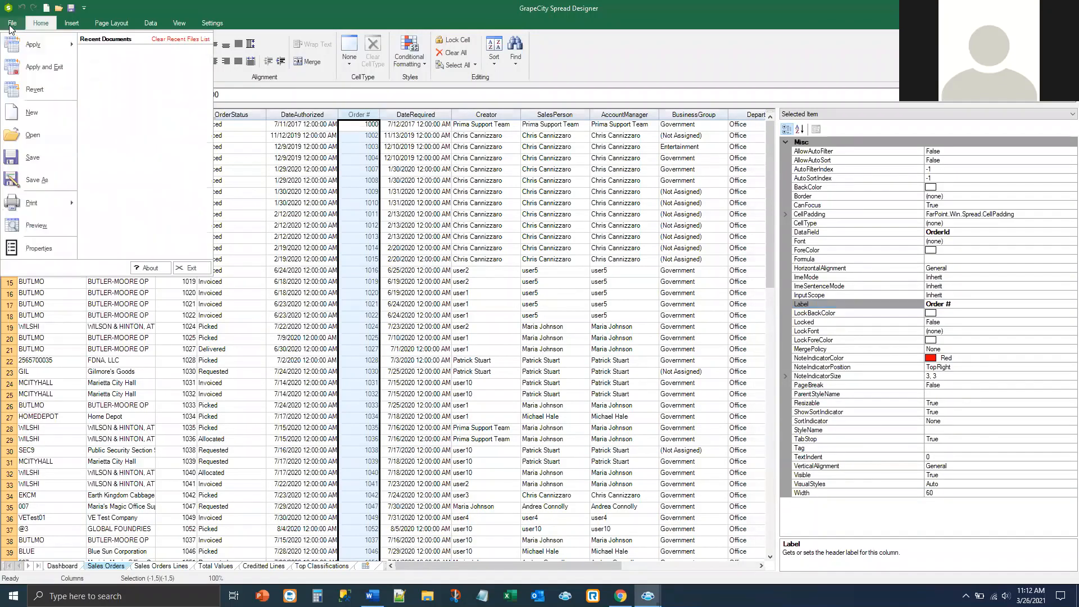
click(27, 70)
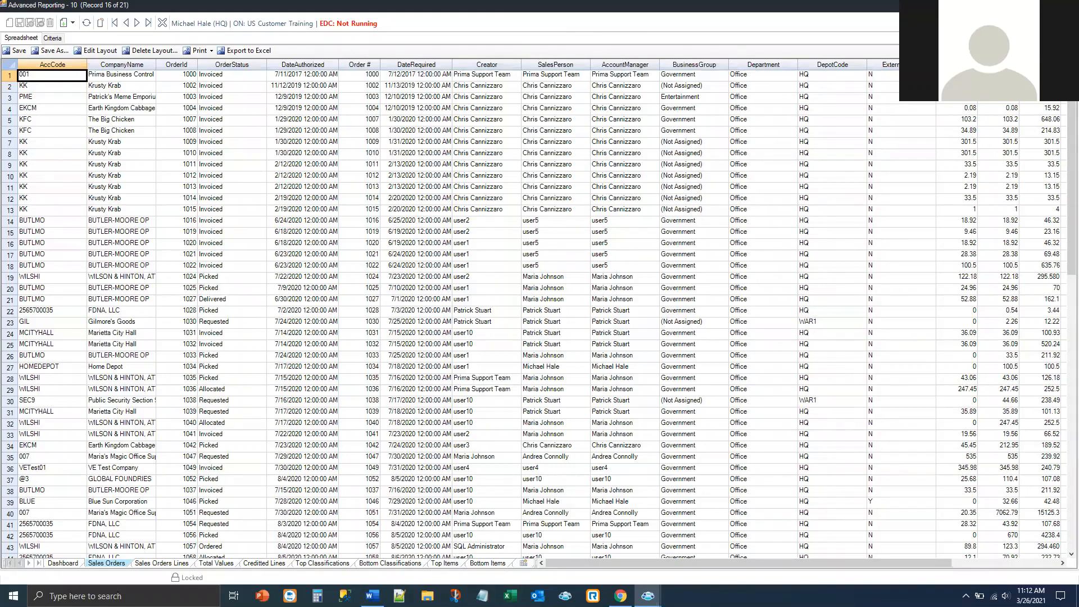
Step: Close the dashboard, list Analysis-format reports, and open the Sales Analysis report window
click(162, 23)
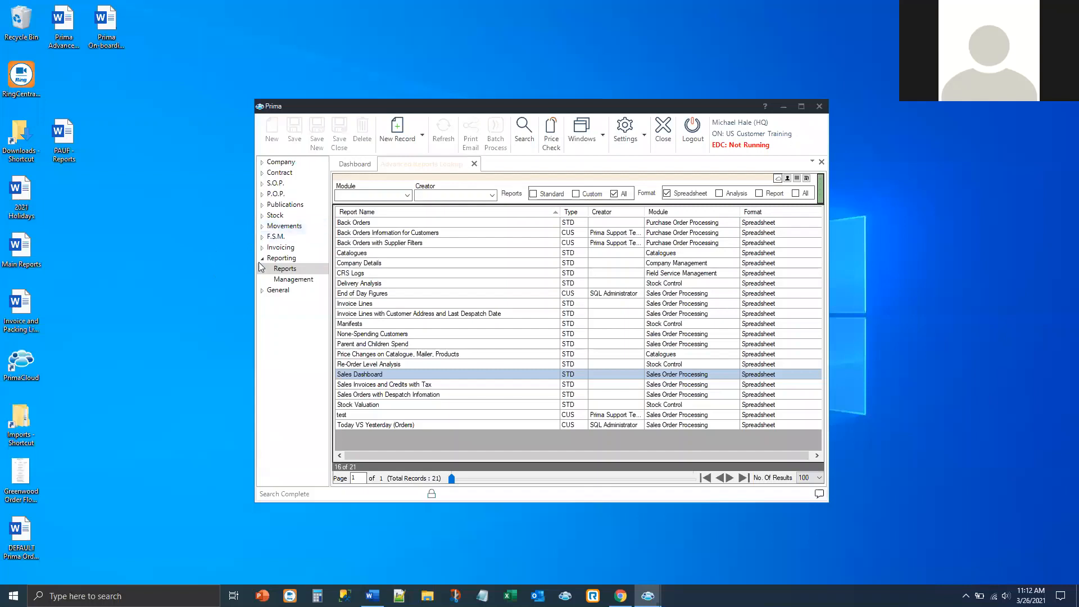
click(719, 193)
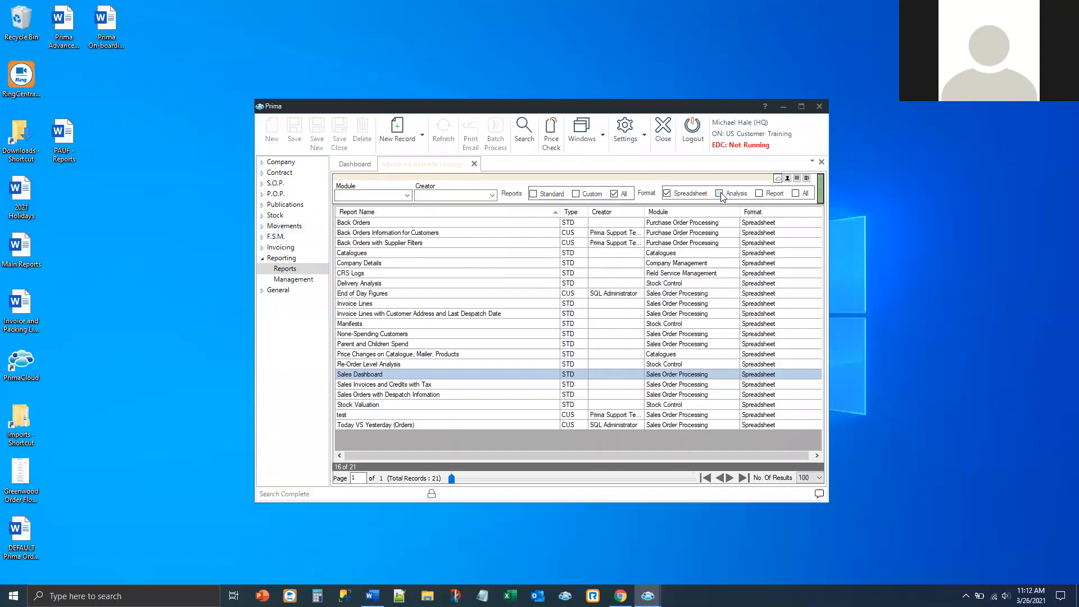
click(525, 133)
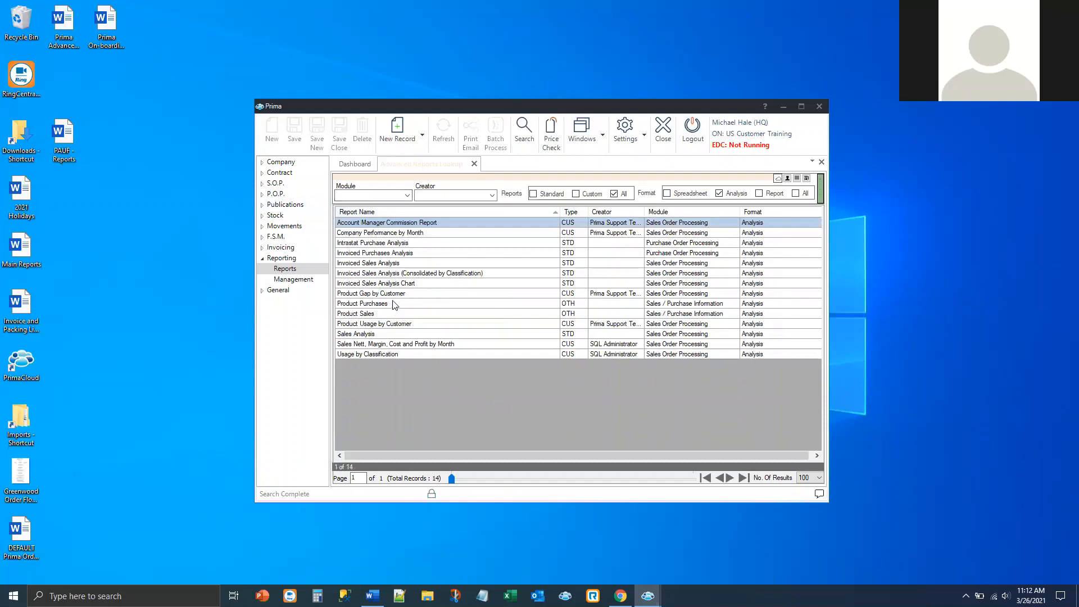
click(378, 334)
mouse_move(652, 590)
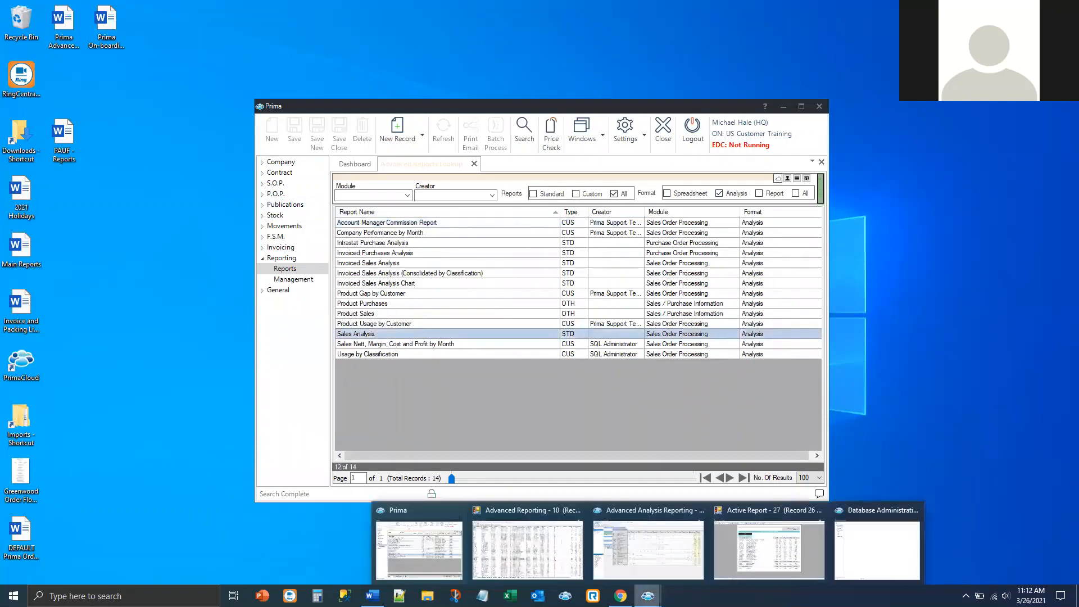
click(674, 568)
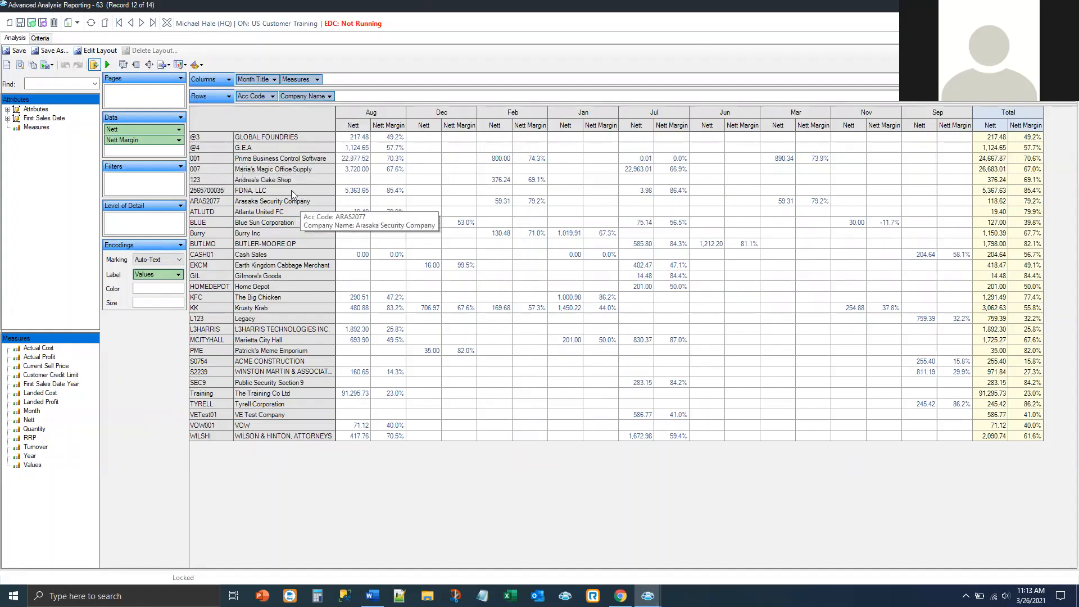
Step: Add the Account Manager attribute as the first row grouping, ahead of account code and company
click(7, 110)
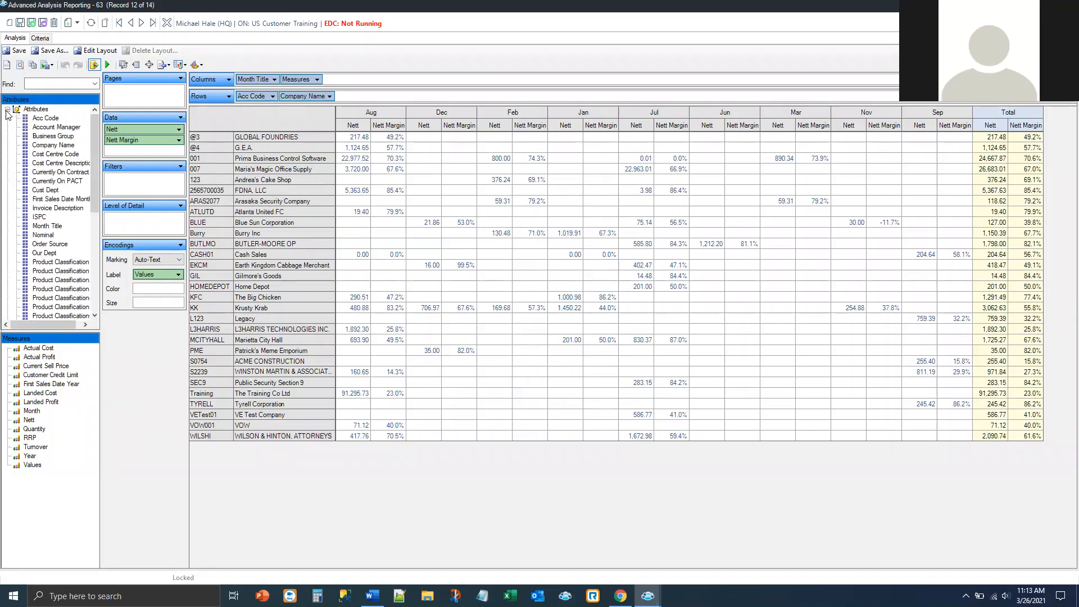
click(48, 128)
drag(48, 130, 350, 100)
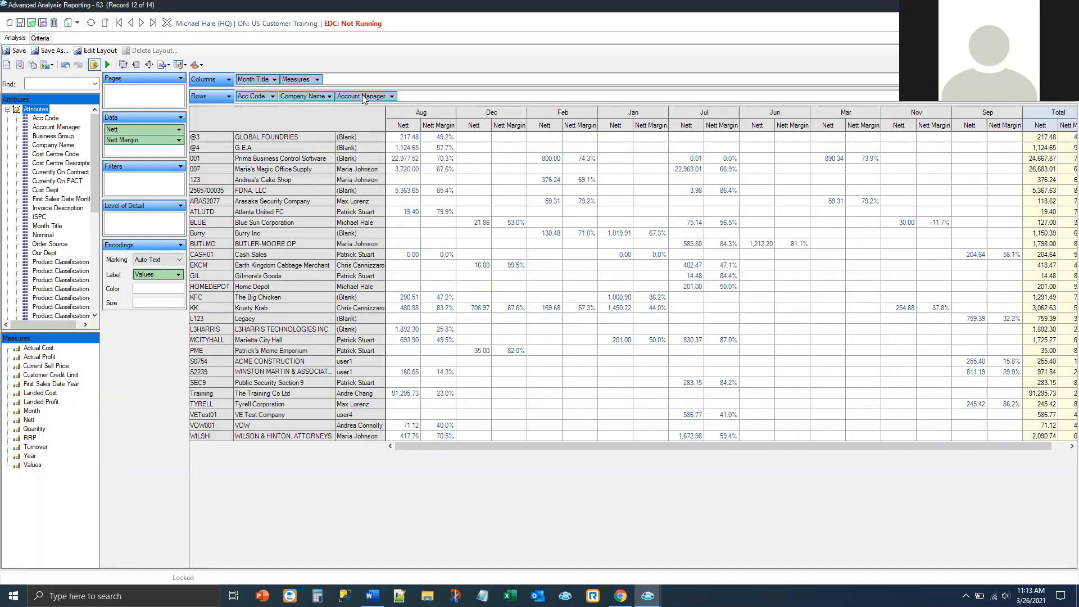
drag(363, 99, 249, 99)
drag(236, 96, 237, 97)
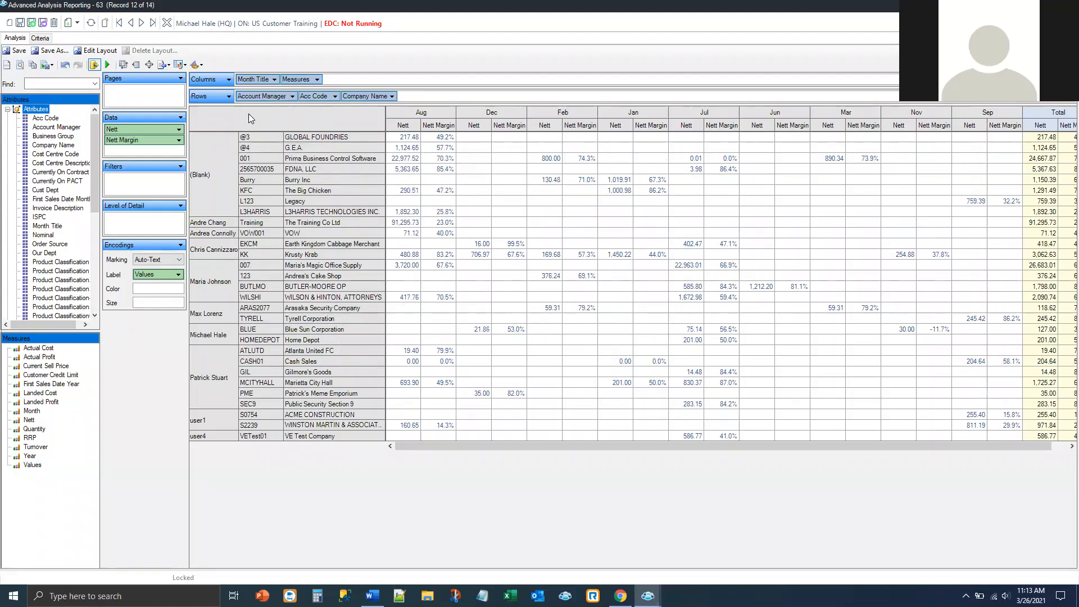
Step: Remove Account Manager from the row groupings, then drag attributes toward the Rows bar
click(292, 97)
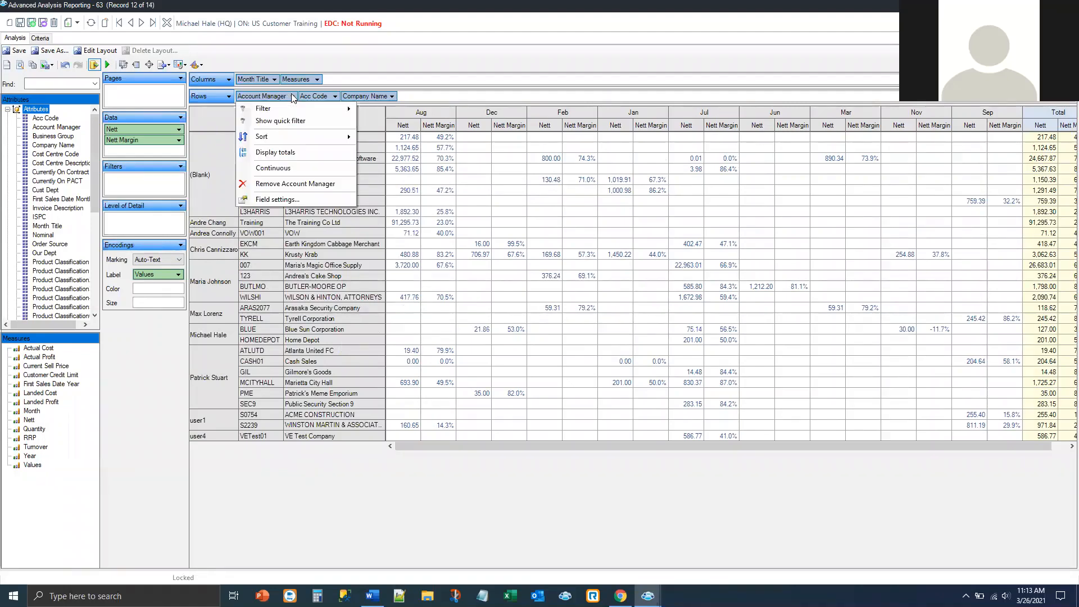
click(281, 185)
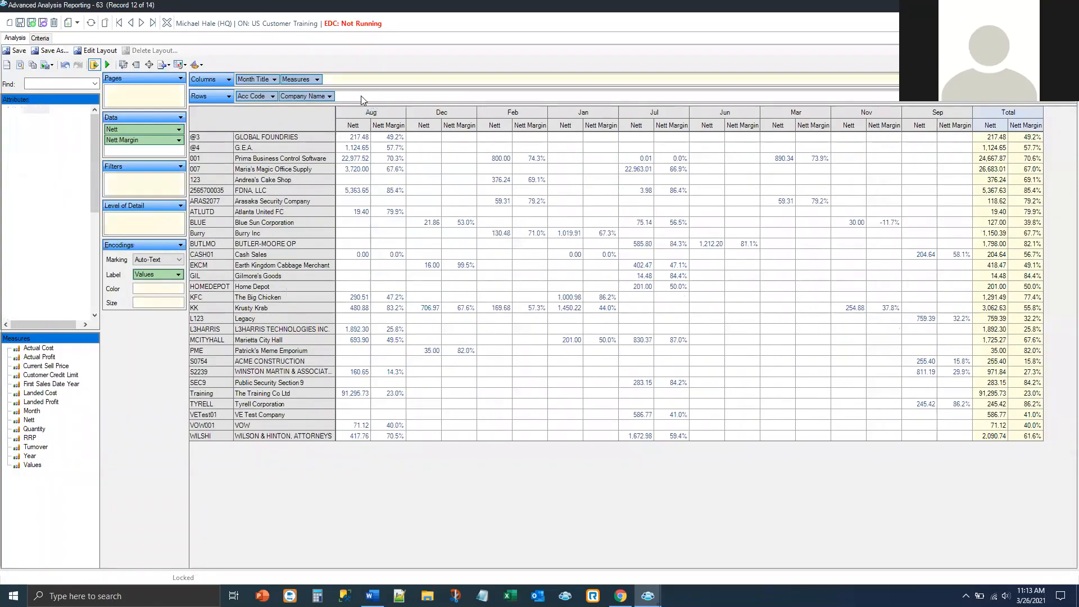
drag(44, 119, 358, 99)
drag(56, 127, 236, 96)
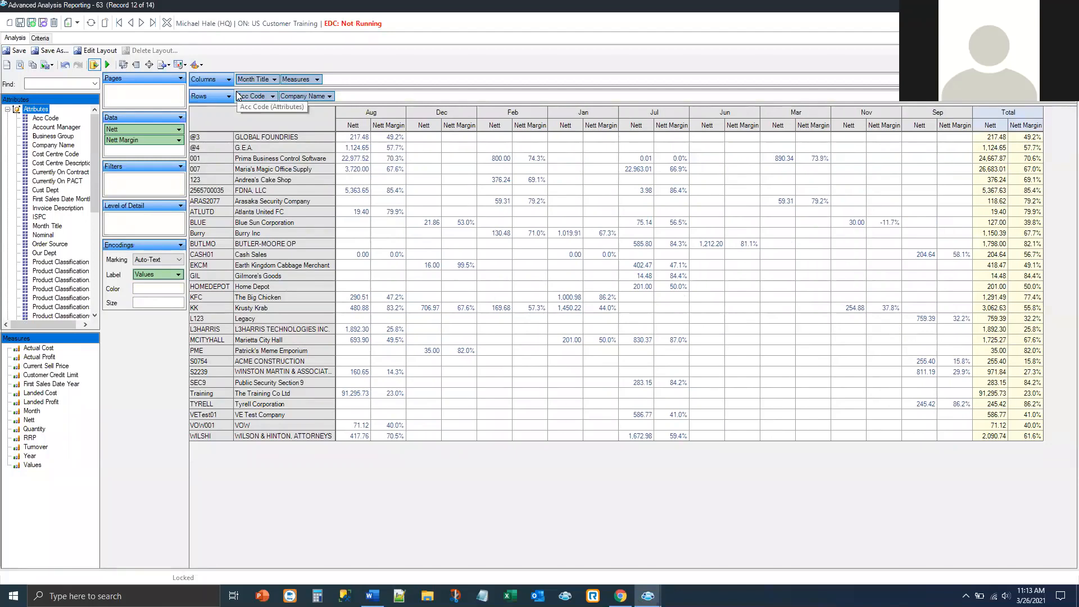
click(40, 39)
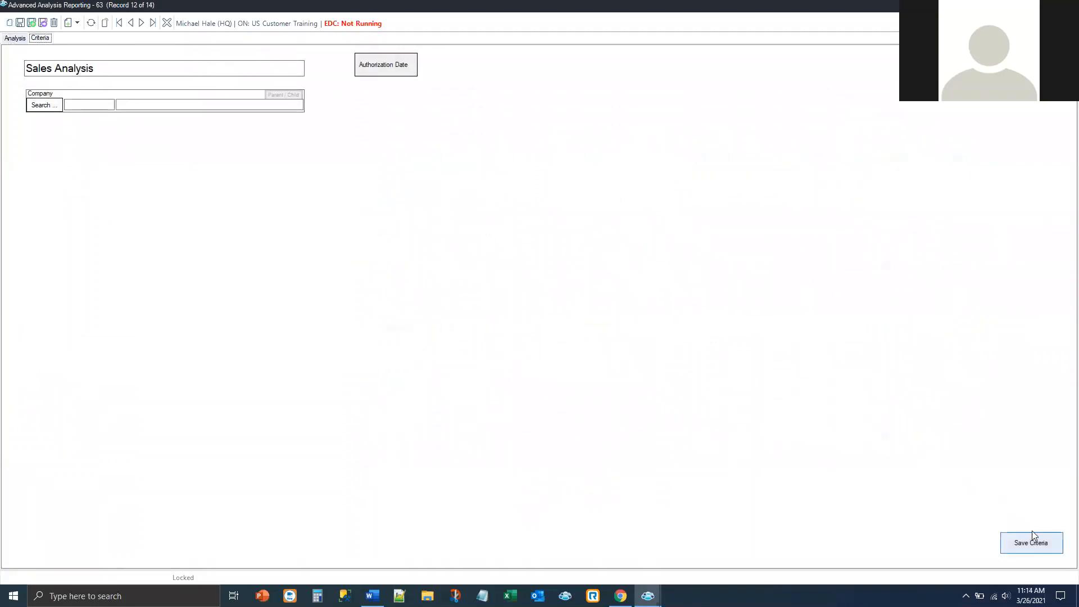
click(13, 38)
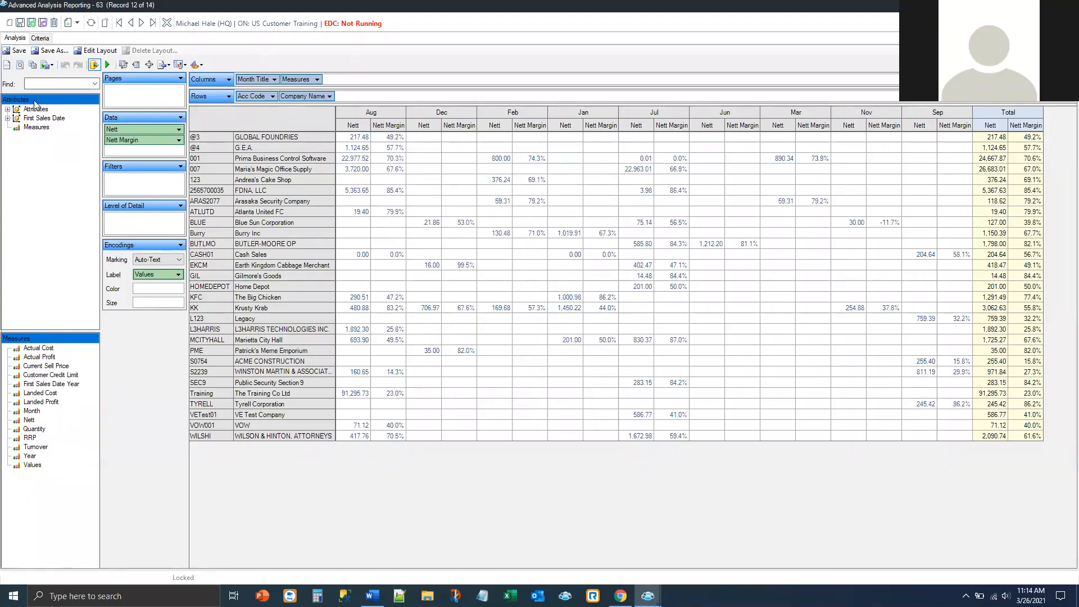
Step: Add Actual Profit as a data measure, widen the columns, then remove Actual Profit again
click(37, 359)
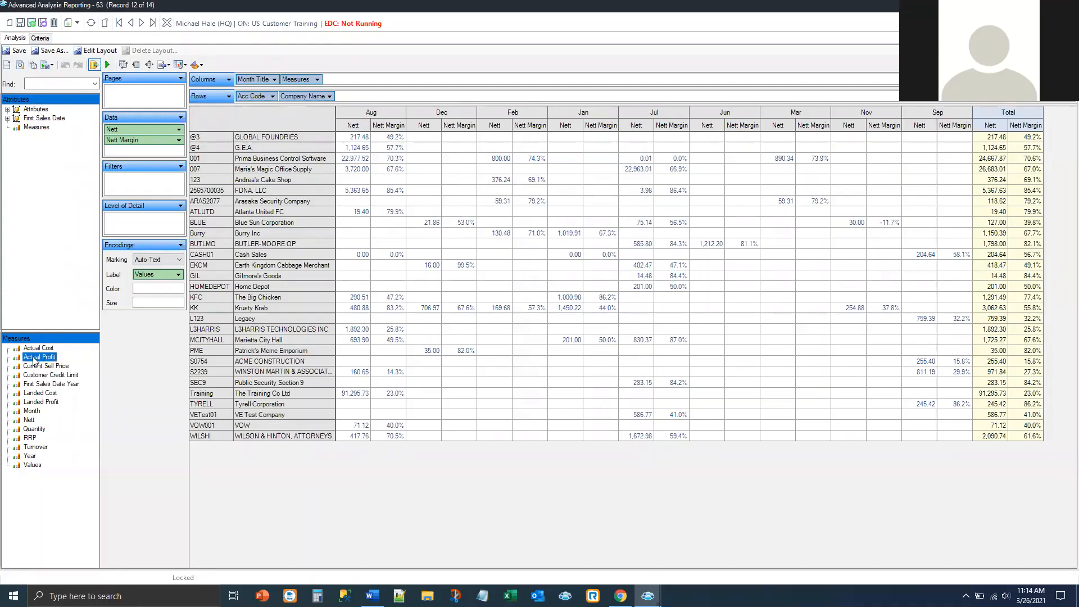
drag(34, 362, 108, 142)
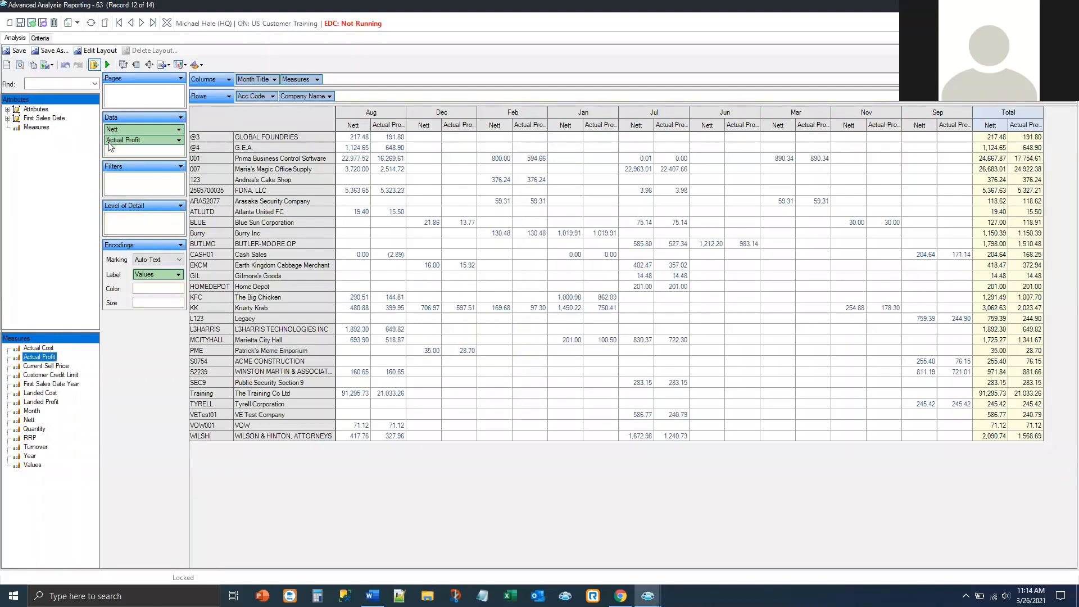
double_click(405, 115)
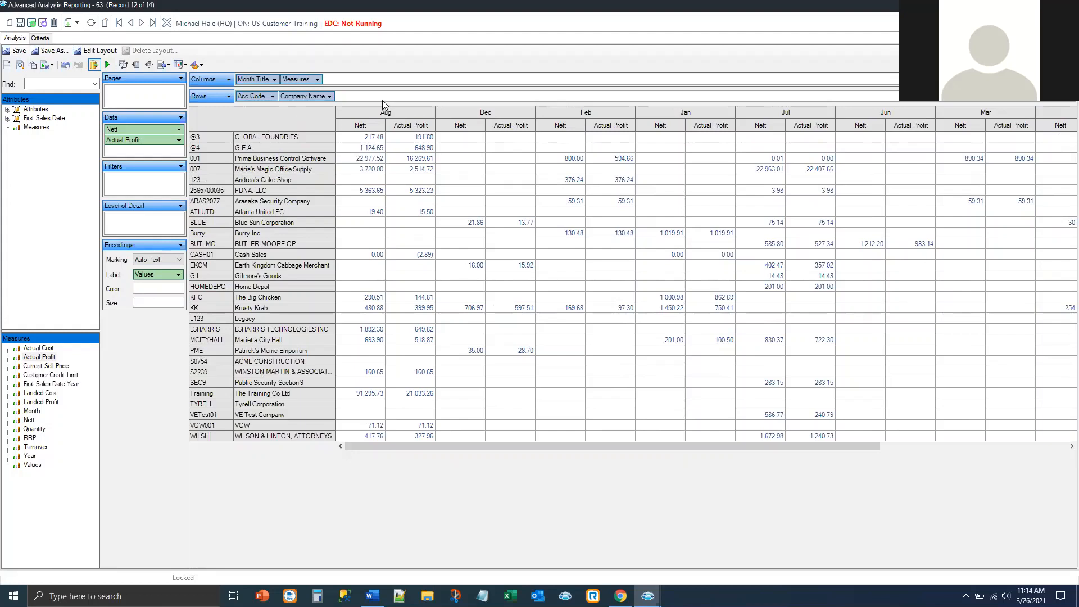
click(179, 140)
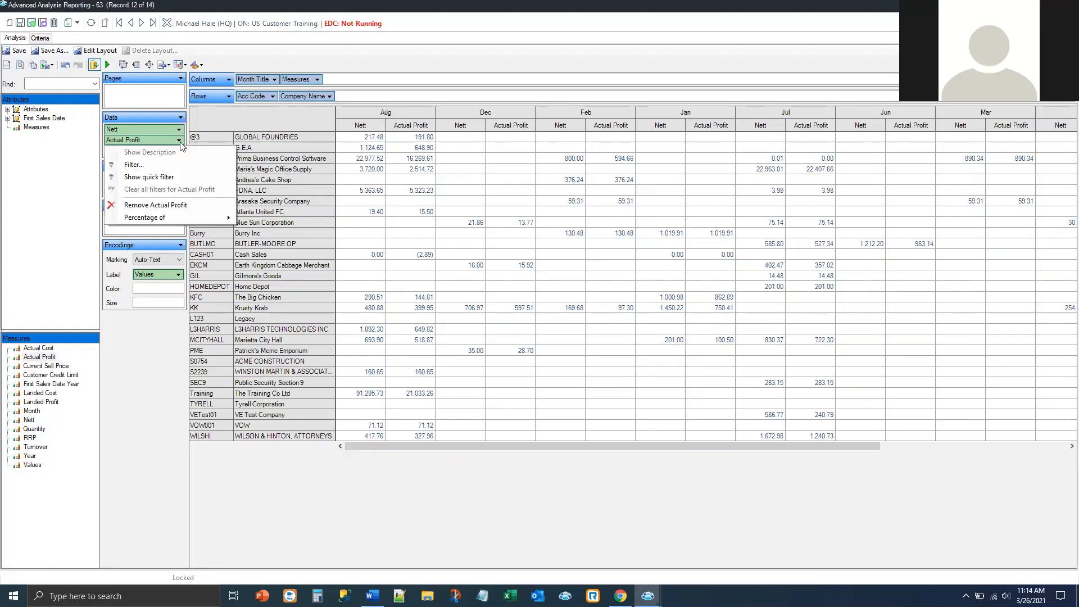
click(145, 204)
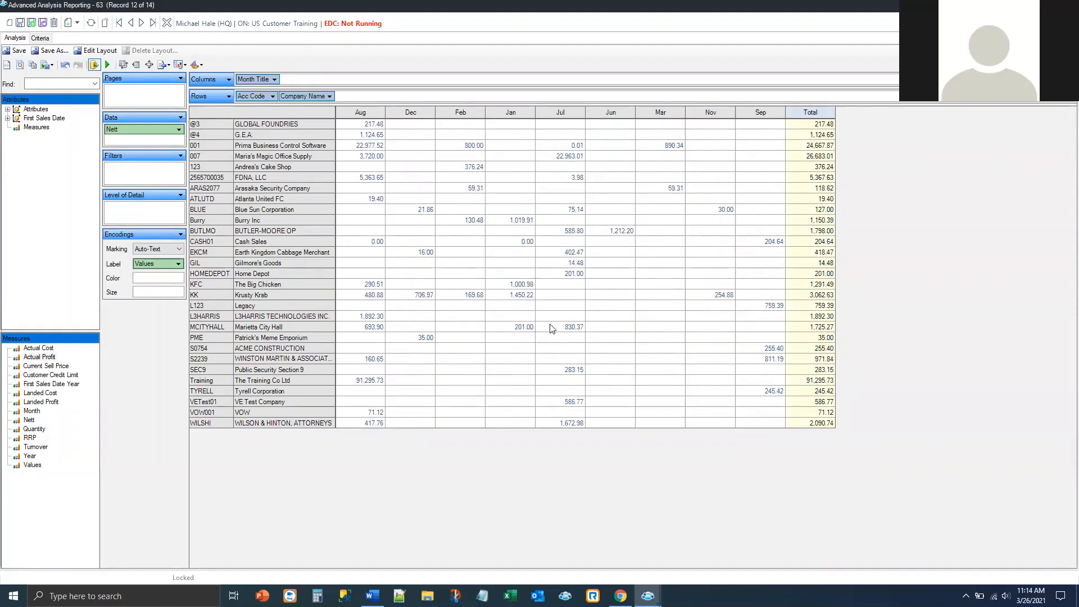
mouse_move(549, 328)
Step: Add Account Manager from Attributes as the third row field and show its quick filter
click(7, 109)
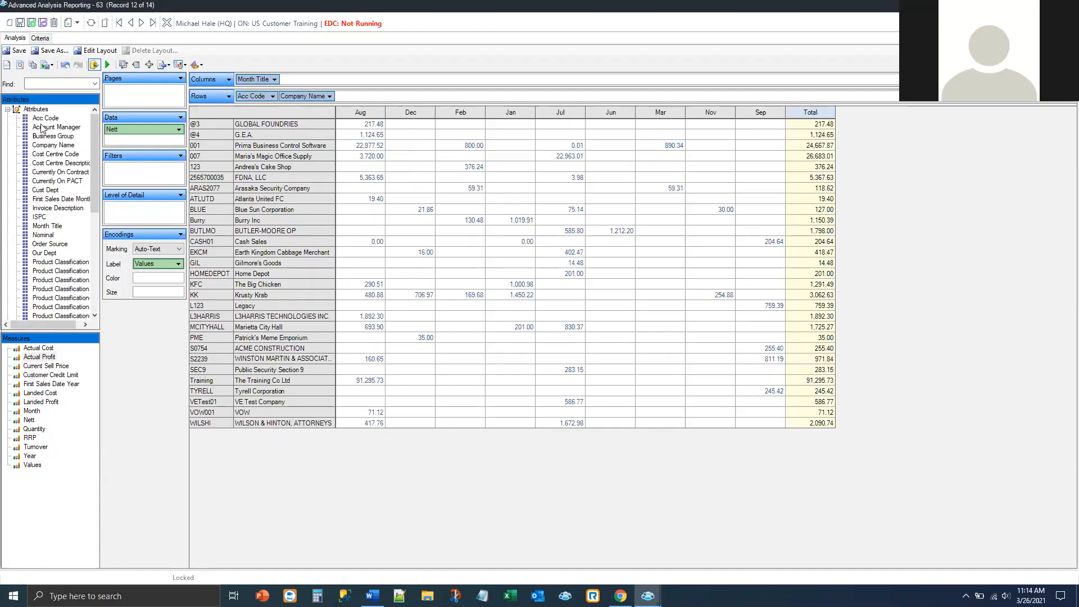
drag(42, 128, 371, 97)
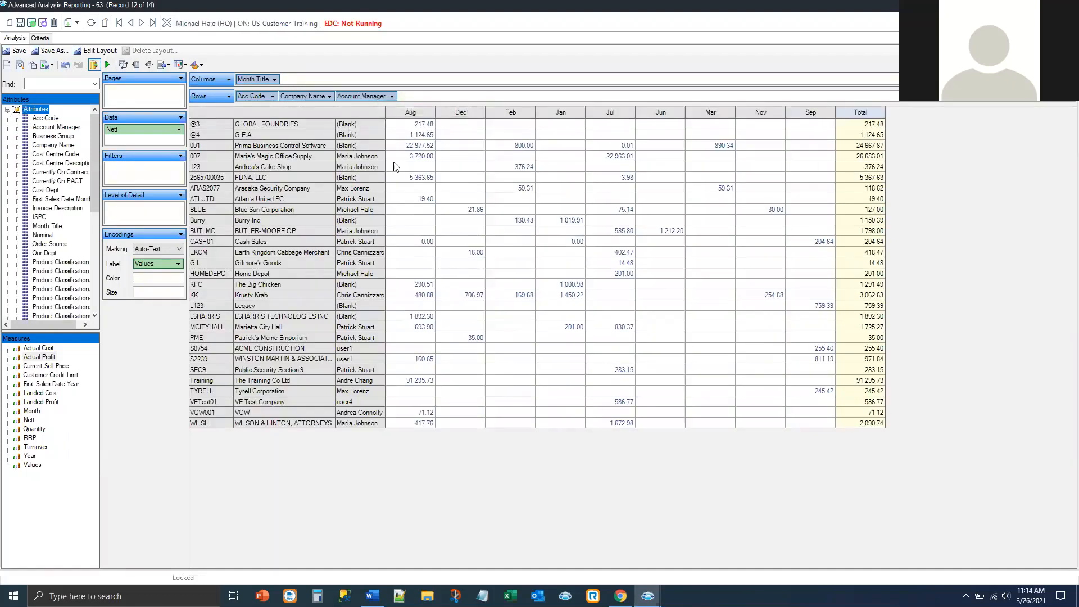
click(357, 97)
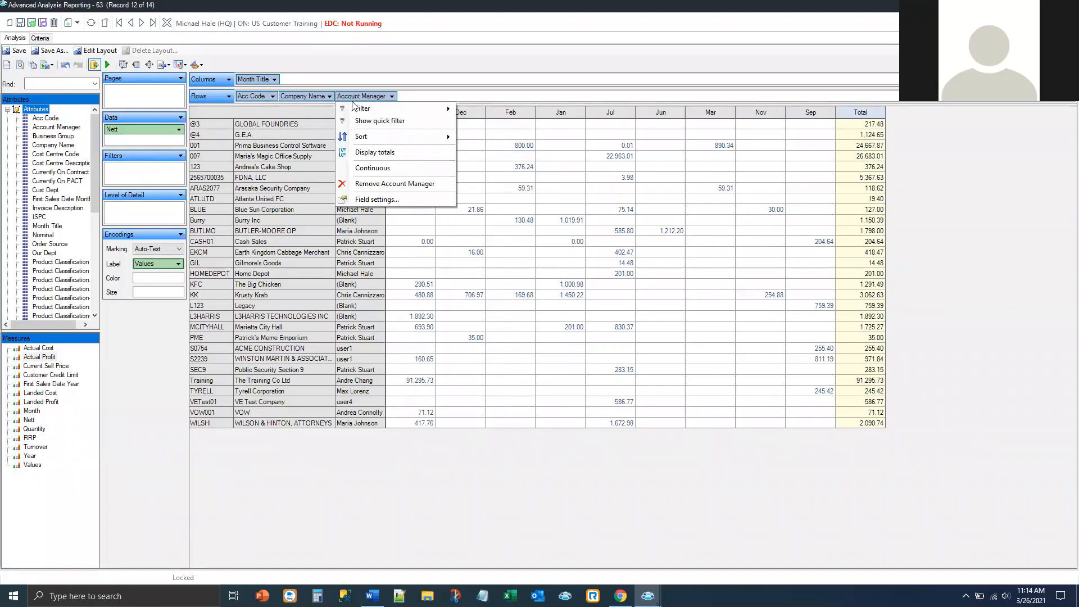
click(395, 122)
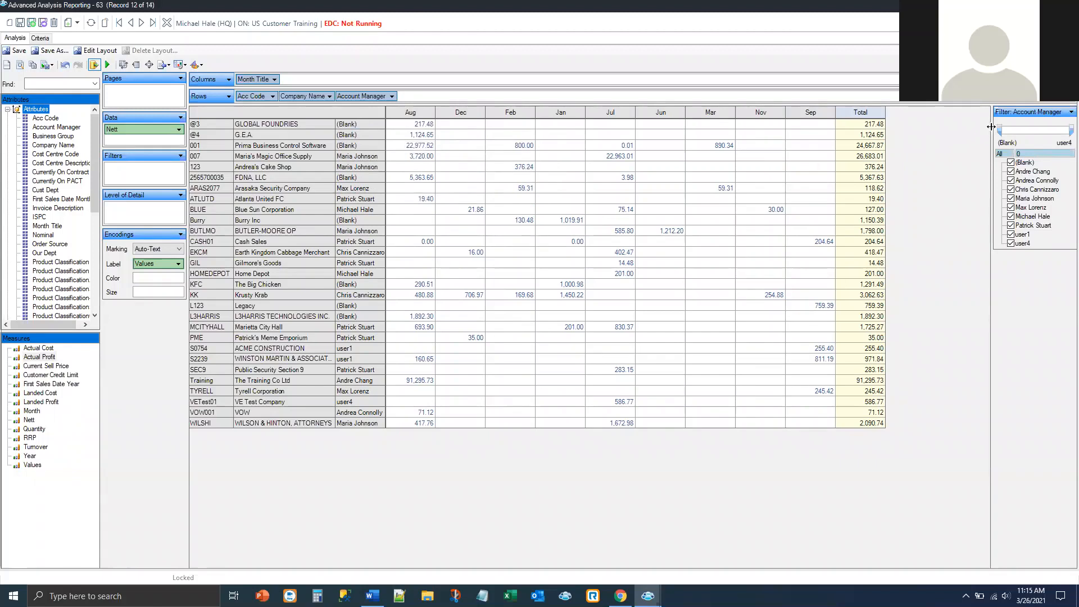
Step: Untick the blank entry and every other account manager so only the BLUE and HOMEDEPOT rows remain
drag(992, 125, 884, 142)
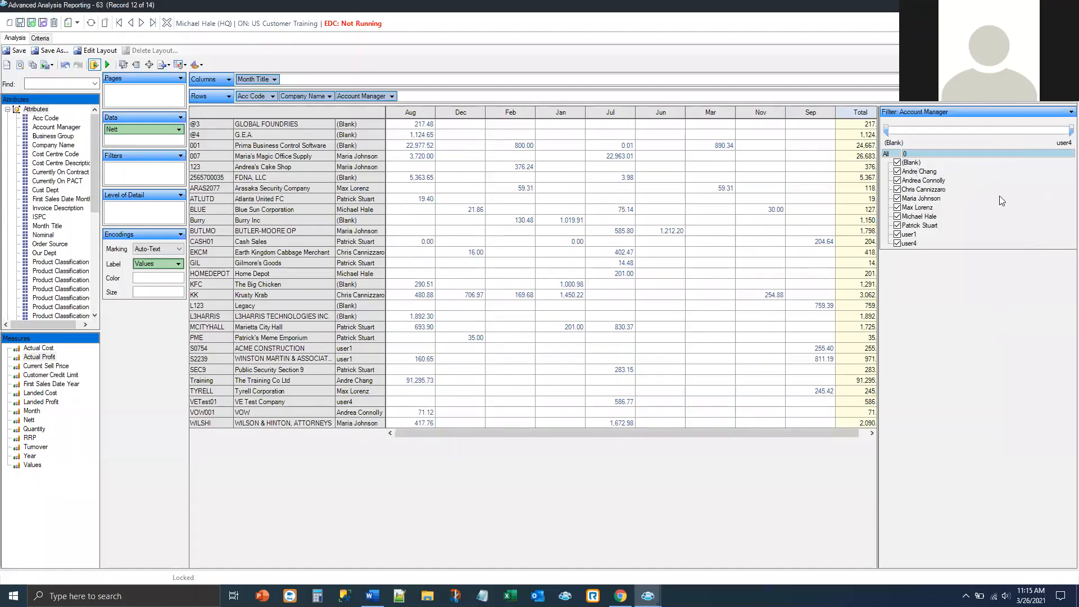
click(898, 163)
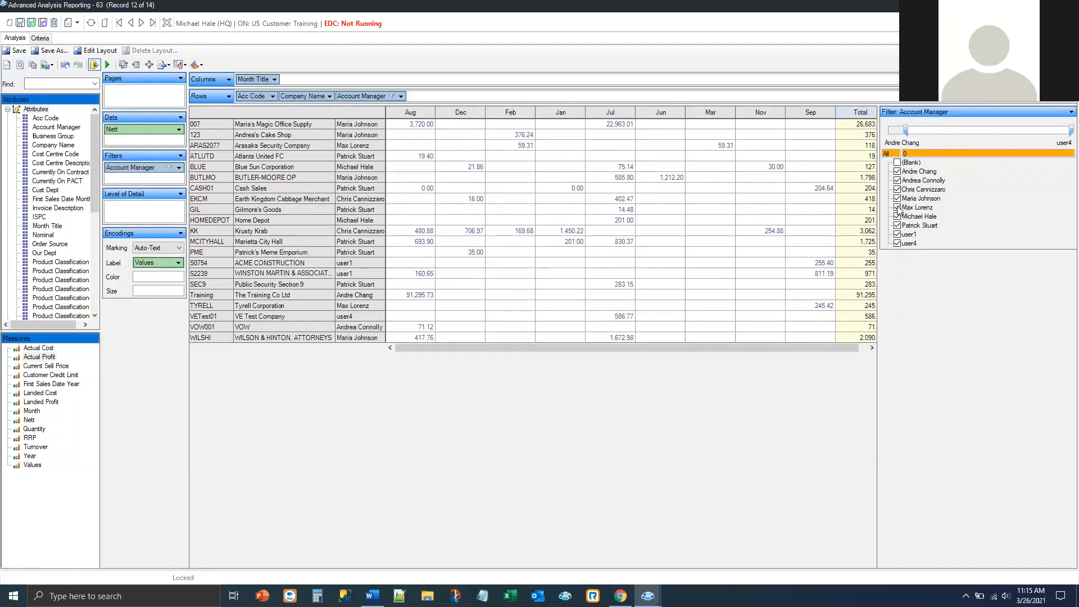
click(898, 208)
click(897, 180)
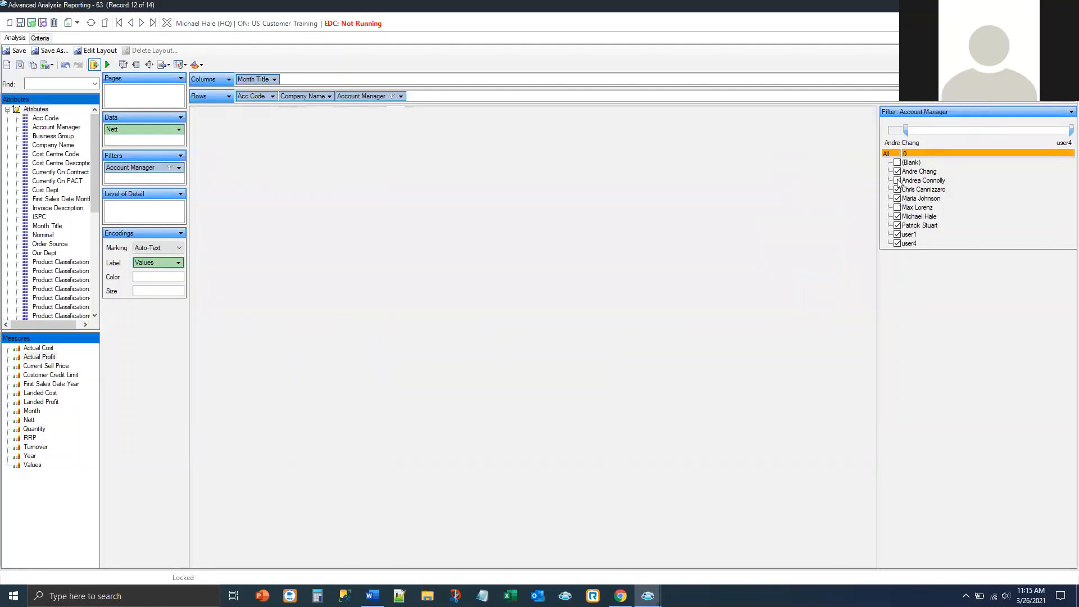
click(898, 172)
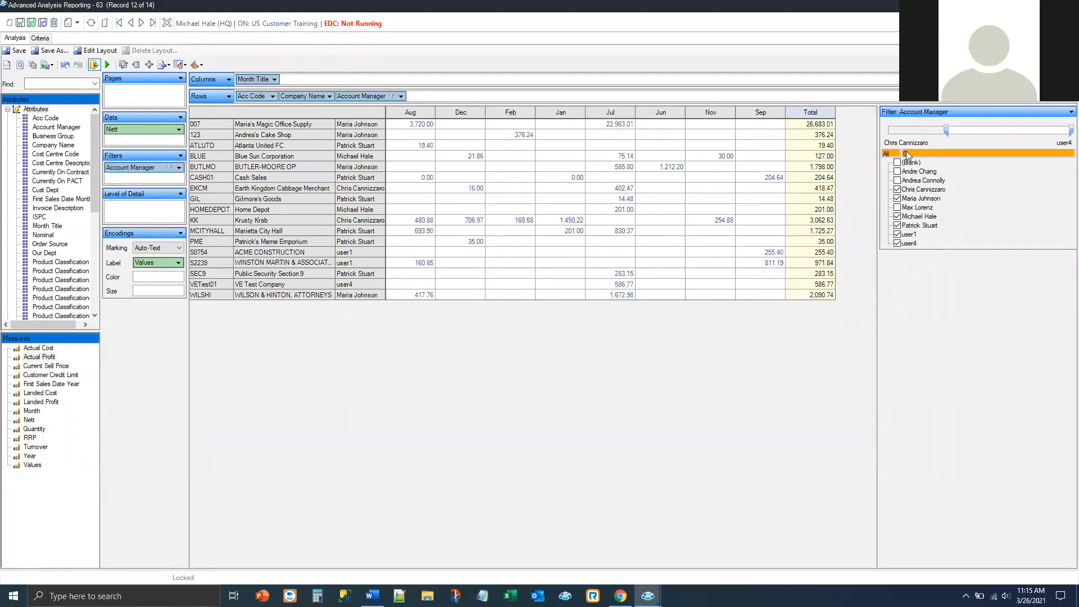
click(898, 243)
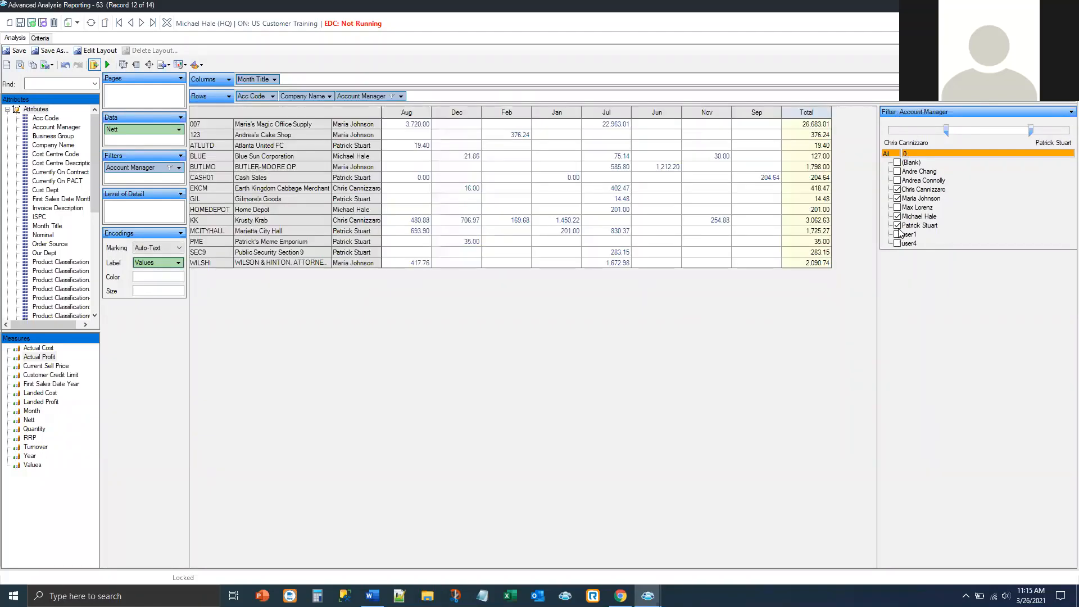
click(898, 234)
click(898, 224)
click(898, 199)
click(898, 189)
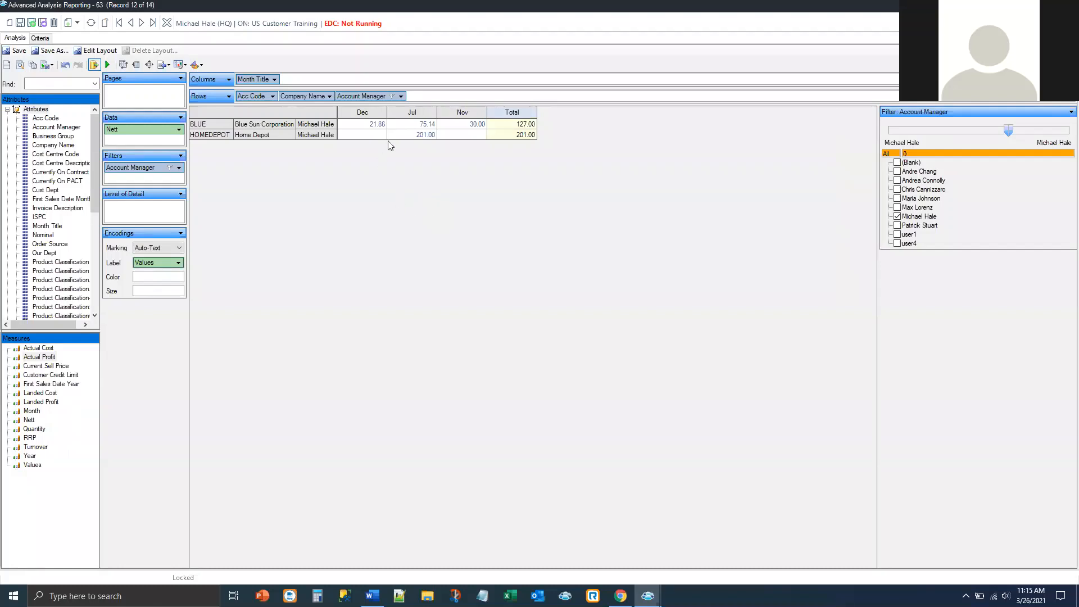
Step: Copy both underlying order lines behind HOMEDEPOT's July 201.00 to the clipboard, then close the analysis window
right_click(418, 137)
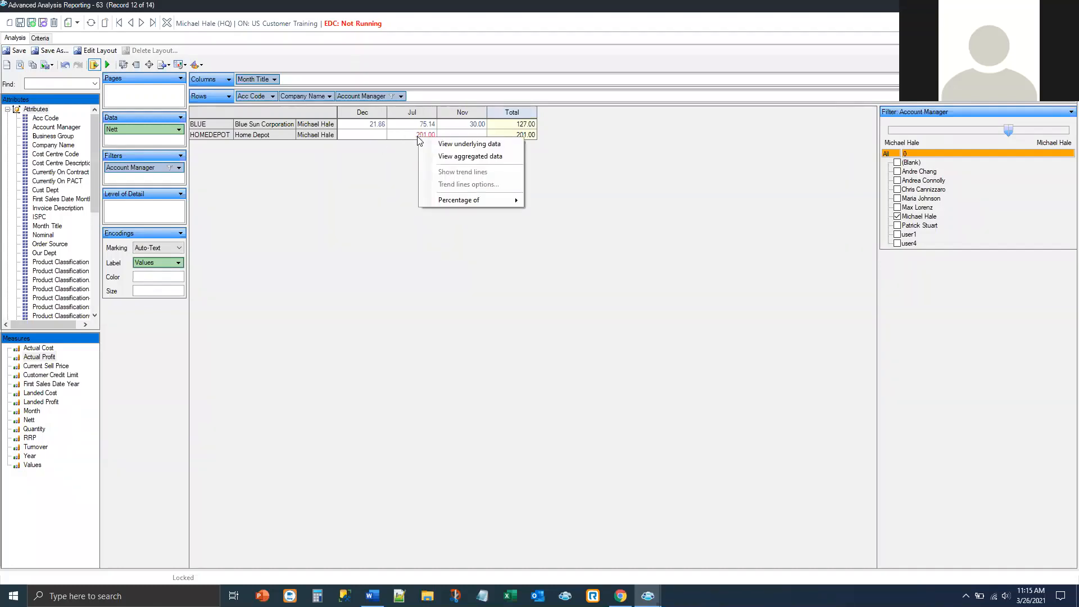
click(457, 144)
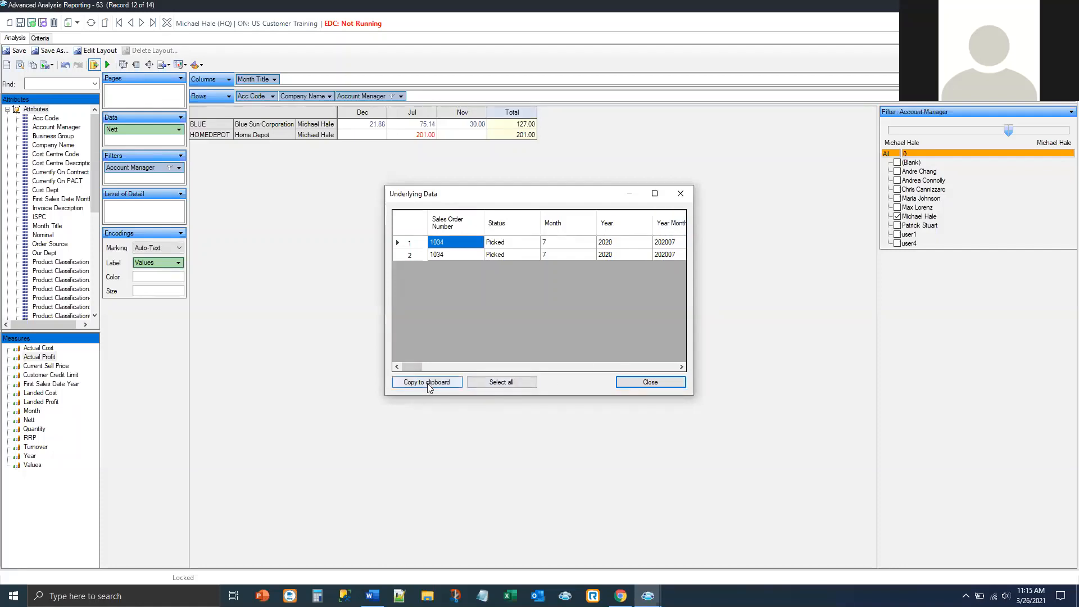
click(655, 193)
drag(251, 556, 39, 523)
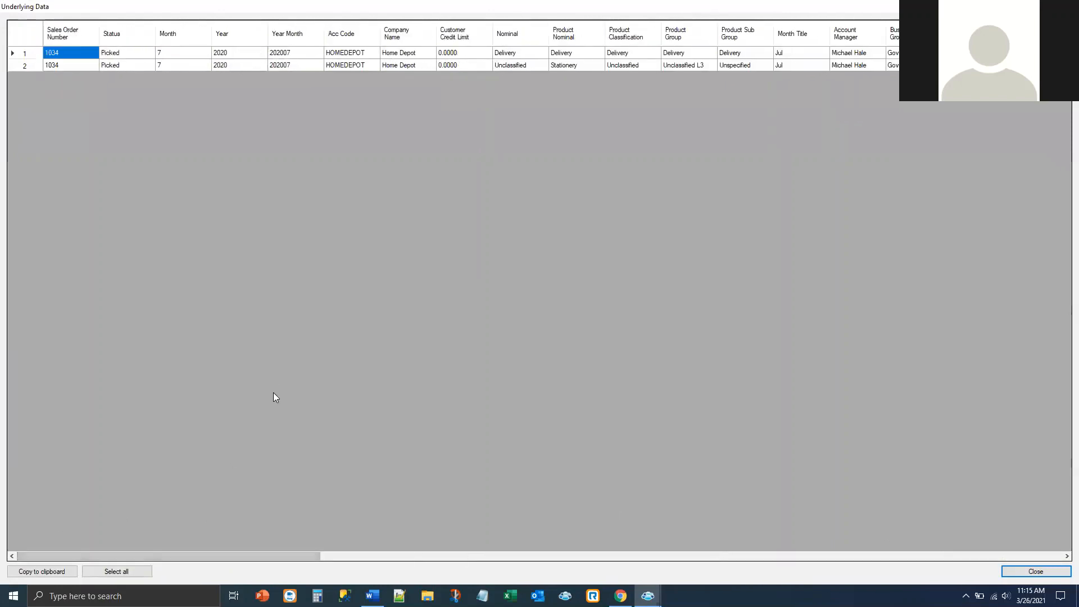
click(112, 571)
click(59, 573)
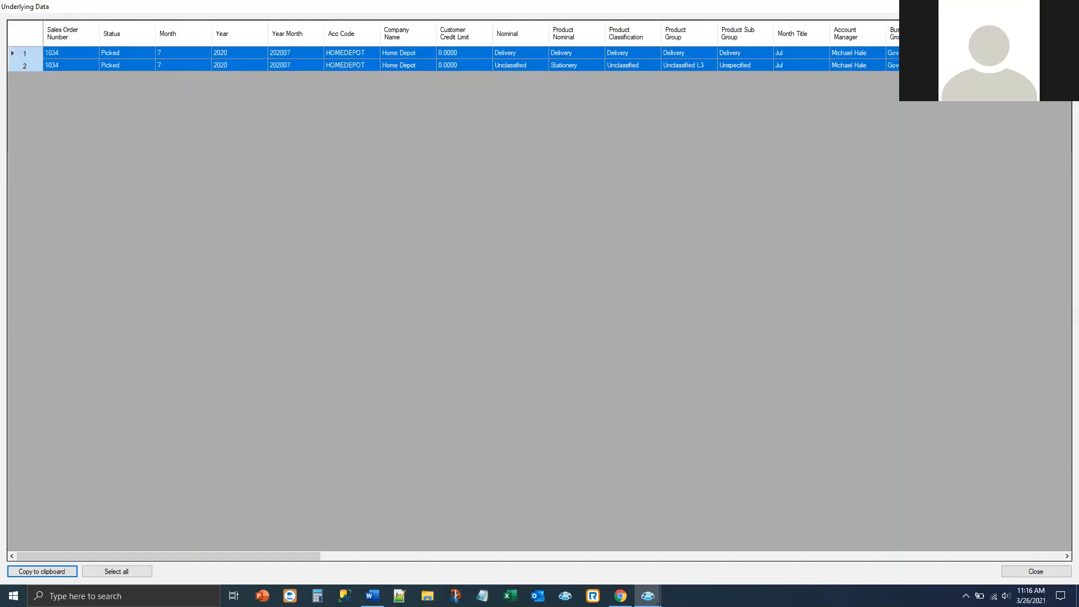
click(1066, 6)
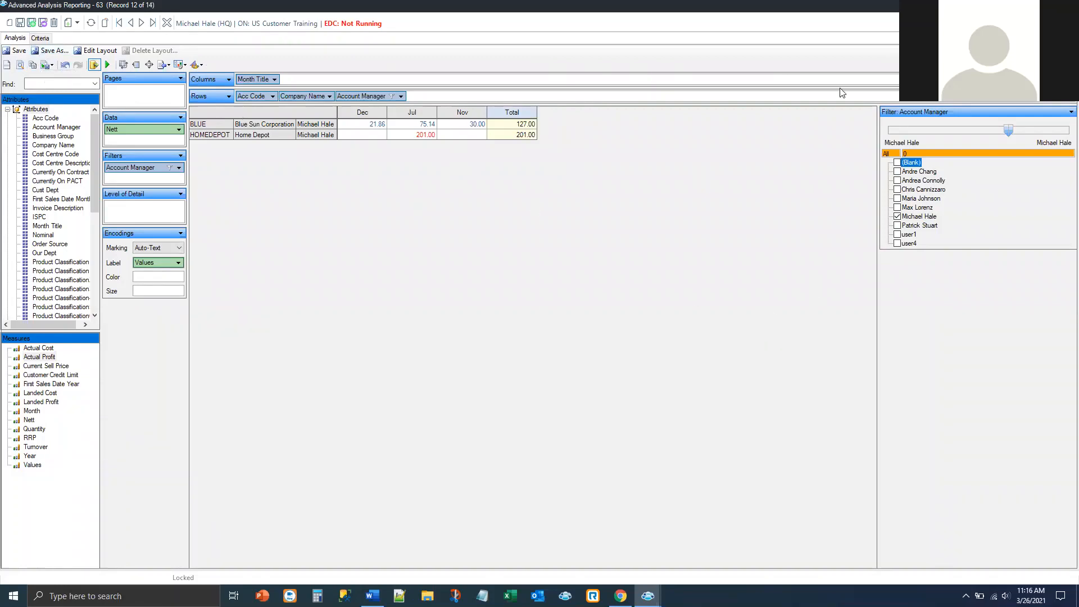
click(1068, 5)
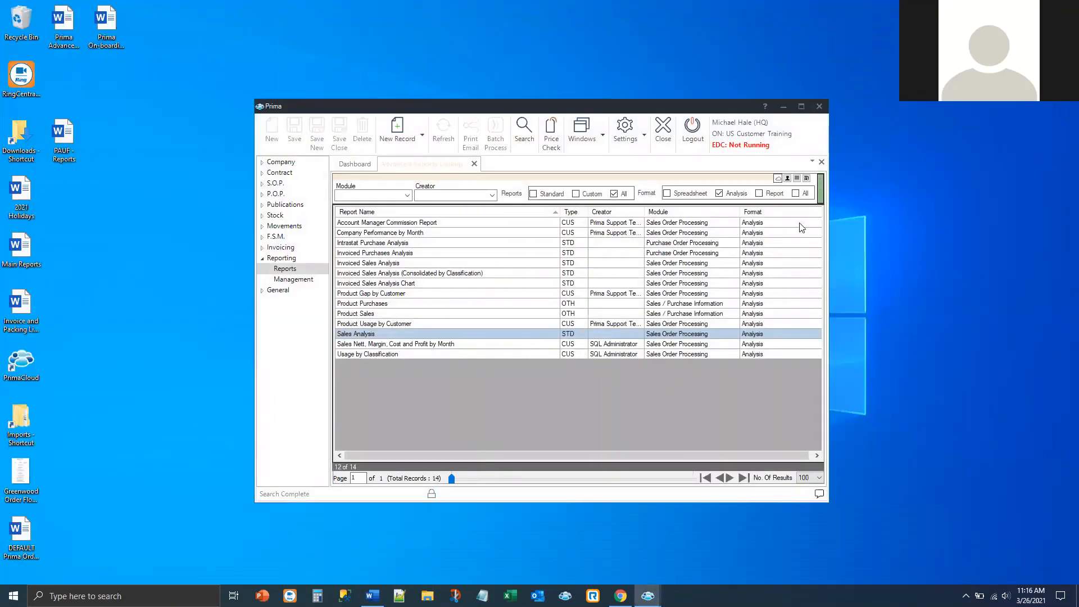
Step: Filter the reports list to Report format and select Stock Valuation
click(760, 193)
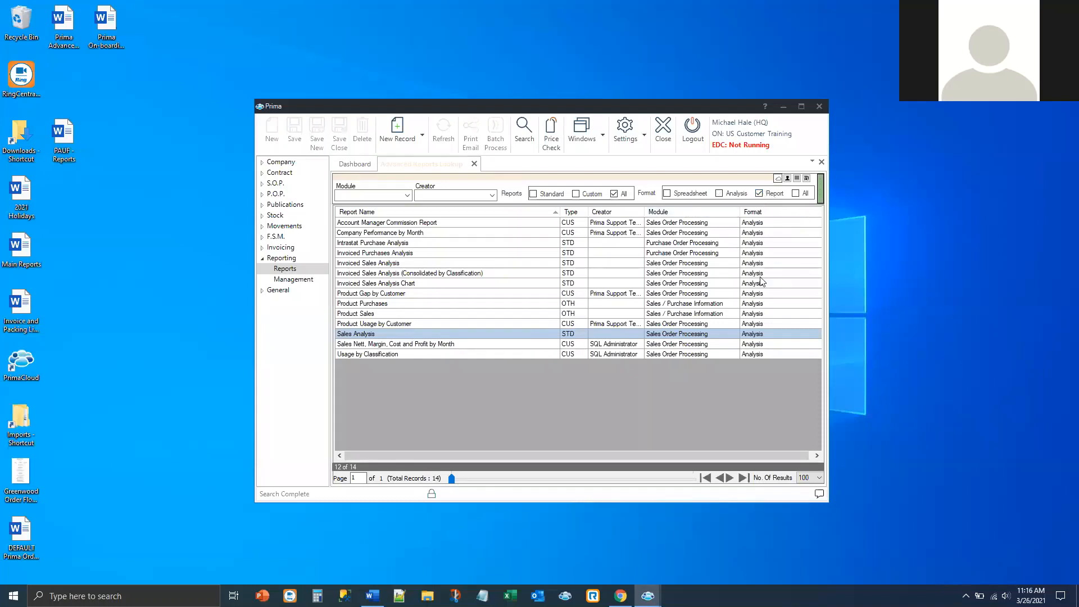
click(525, 132)
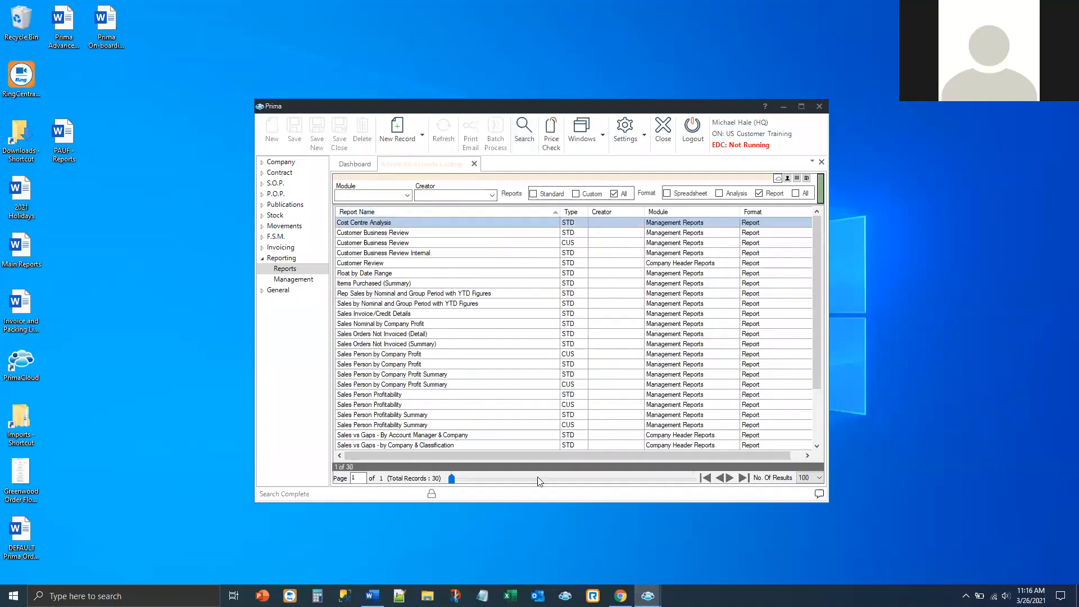
scroll(512, 325, down, 3)
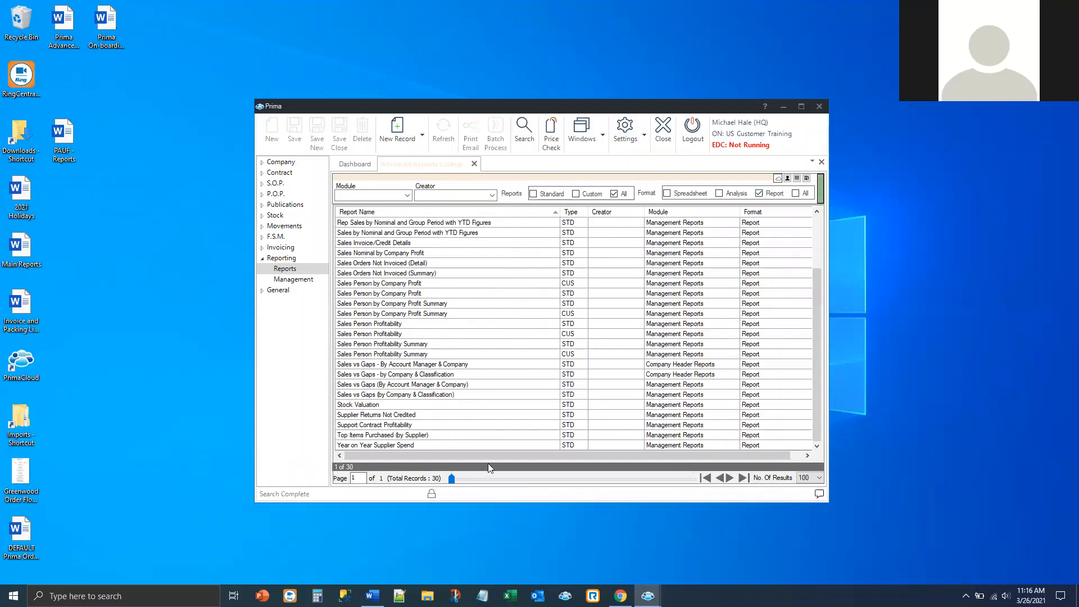
click(370, 406)
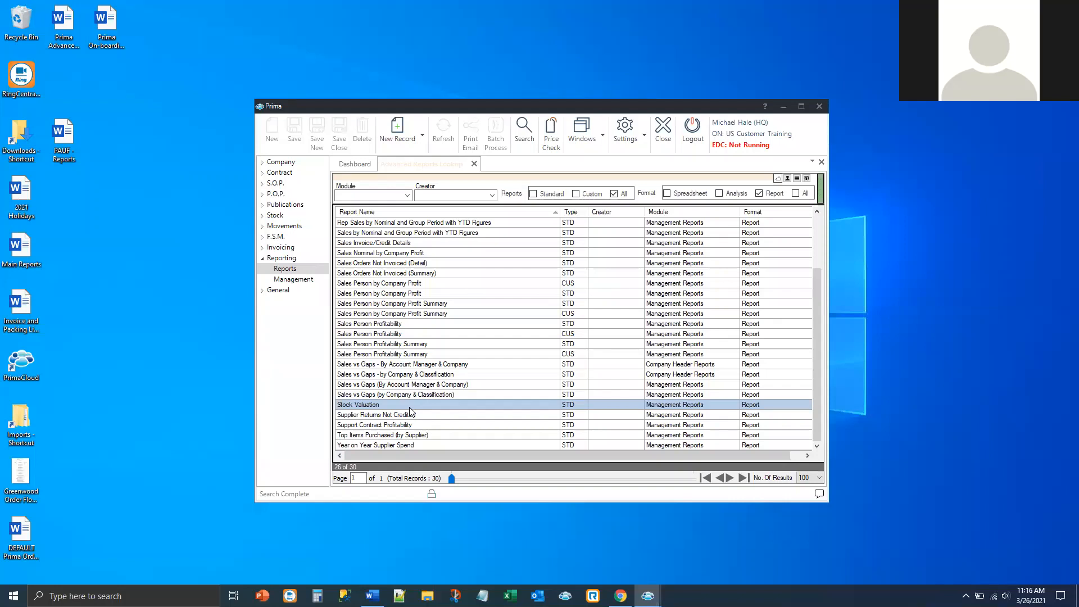
Step: Compare with the Spreadsheet-format Stock Valuation, then return to Report format and reselect Stock Valuation
click(667, 193)
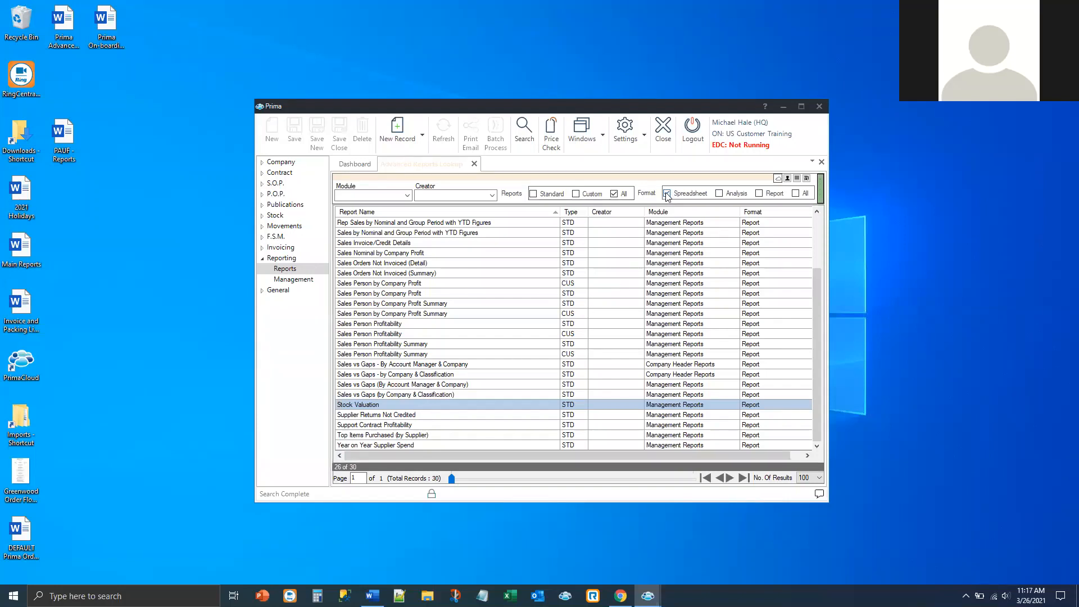
click(524, 130)
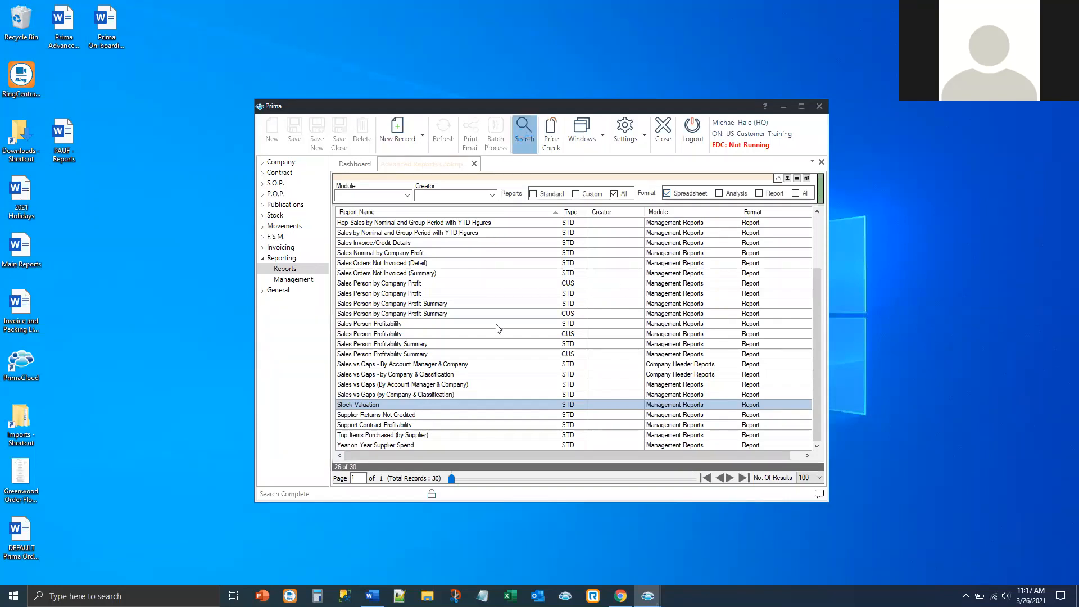
click(363, 405)
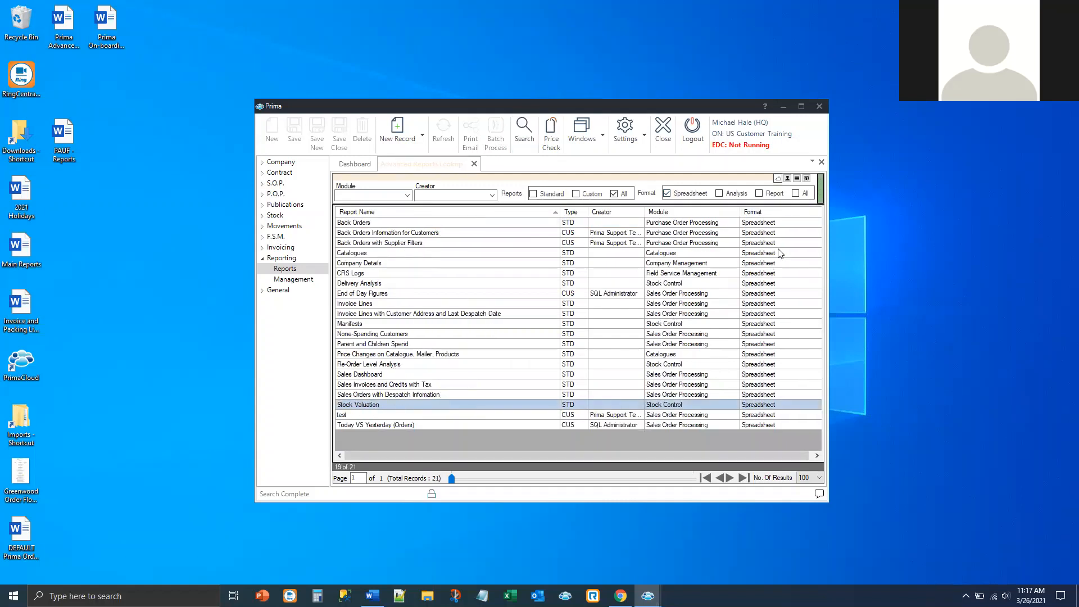
click(760, 194)
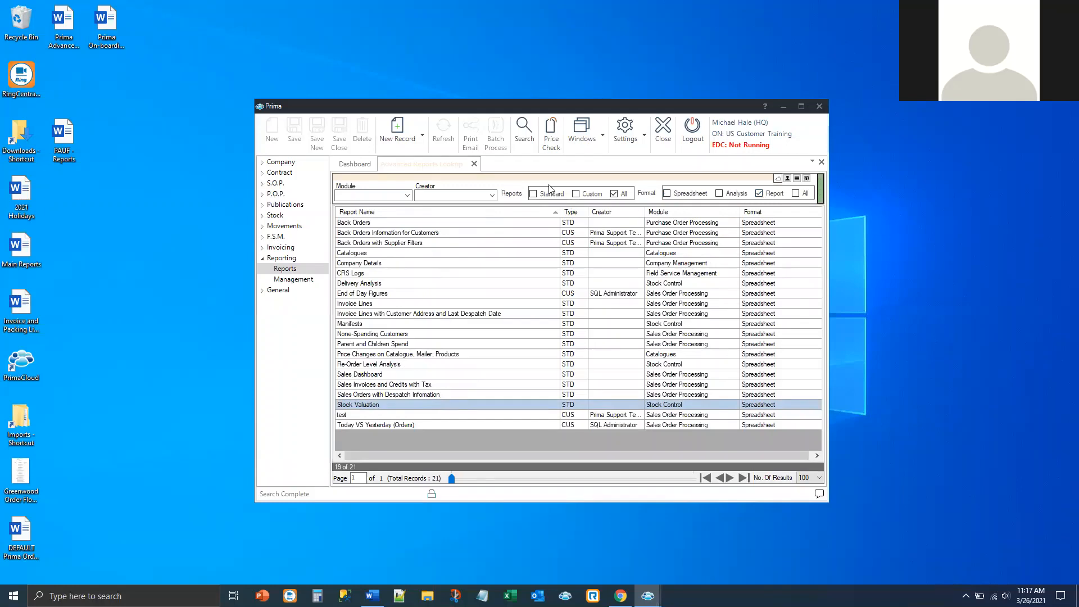
click(522, 142)
scroll(394, 406, down, 3)
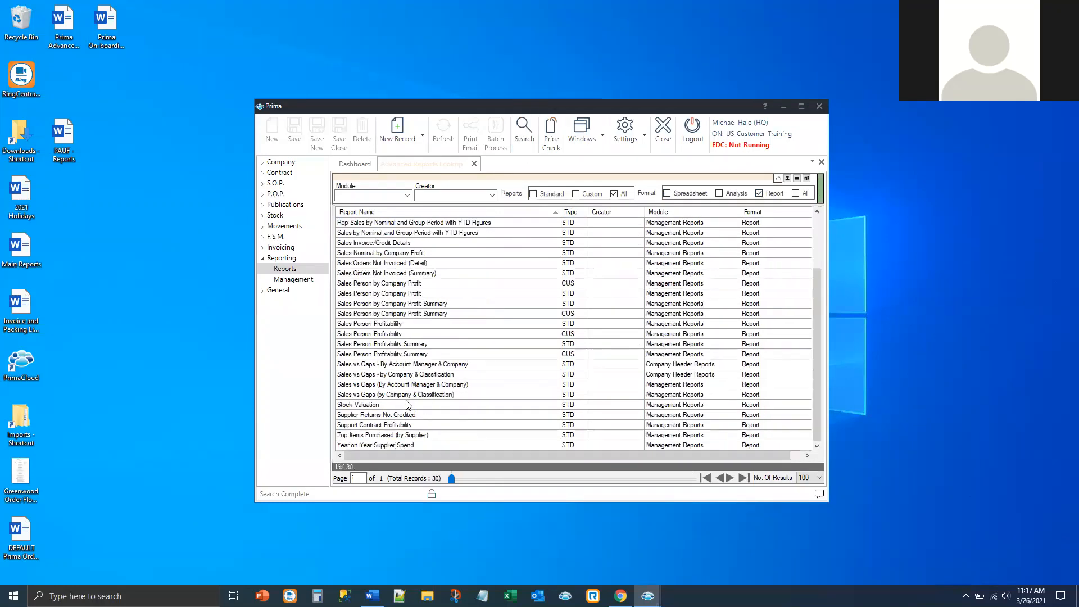
click(384, 406)
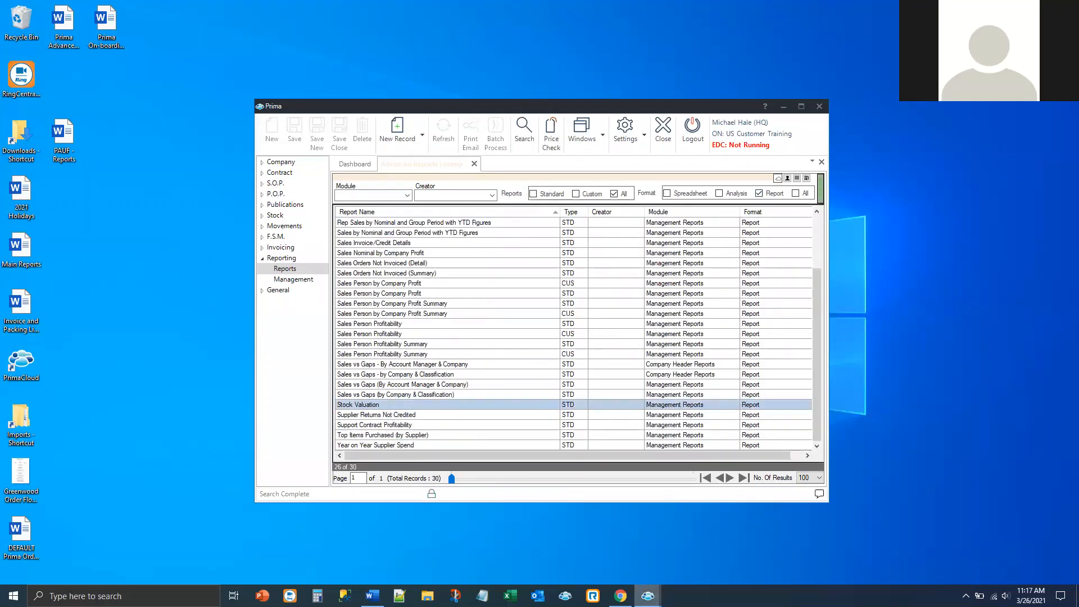
Step: Browse the Stock Valuation report from page 6 back to page 1, then close it
mouse_move(648, 596)
click(687, 574)
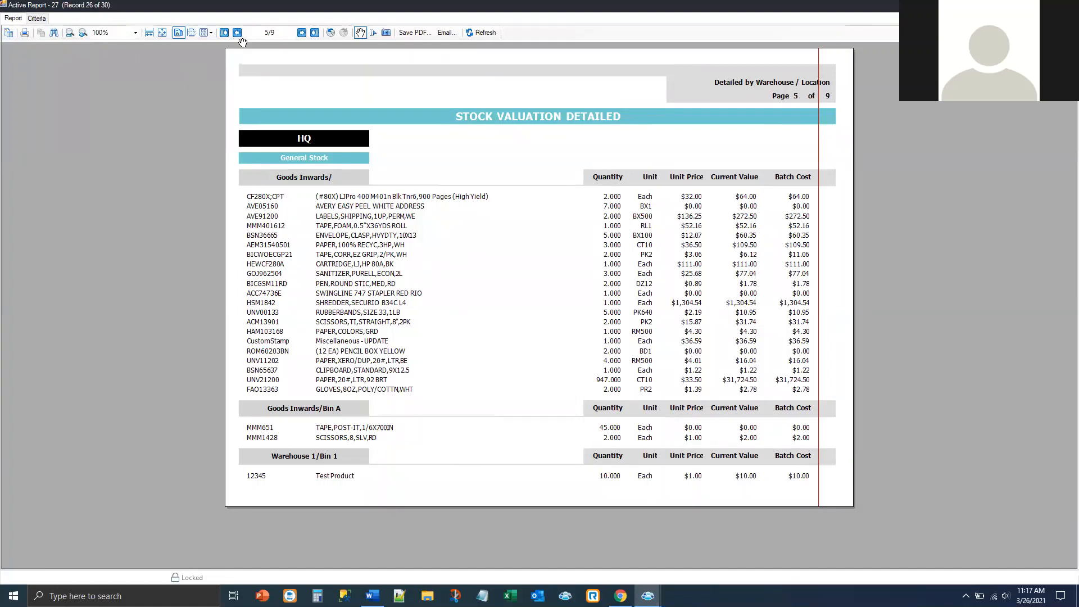
click(301, 33)
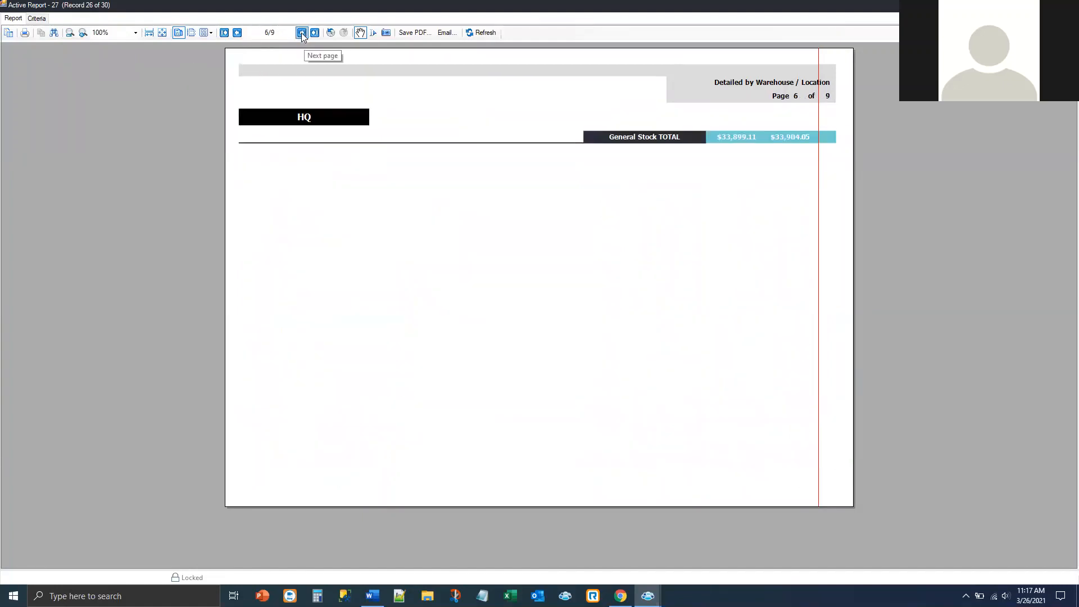
click(238, 33)
click(237, 33)
click(237, 33)
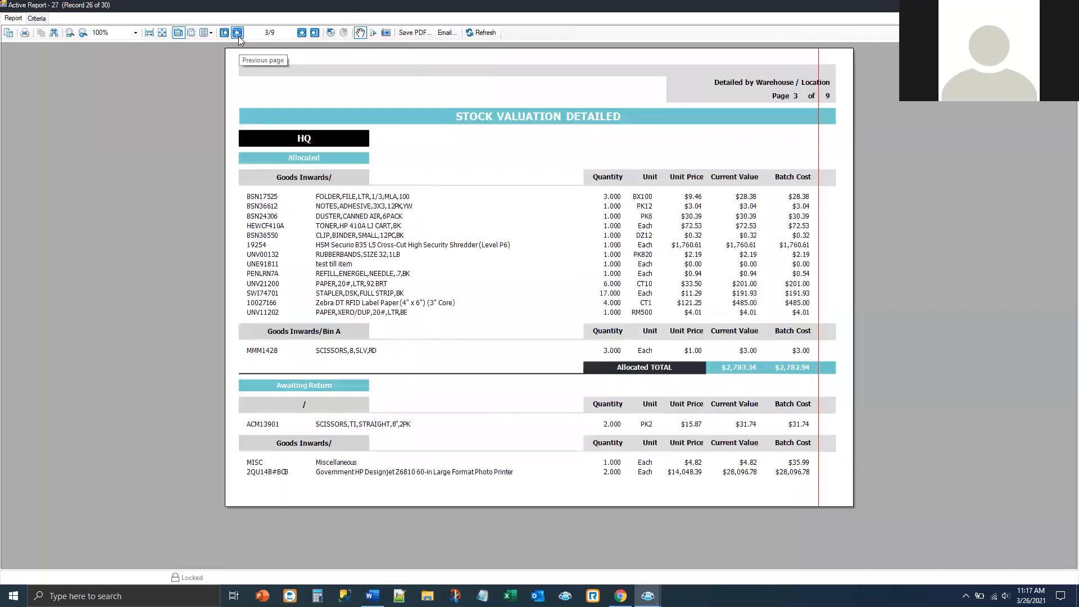
click(238, 33)
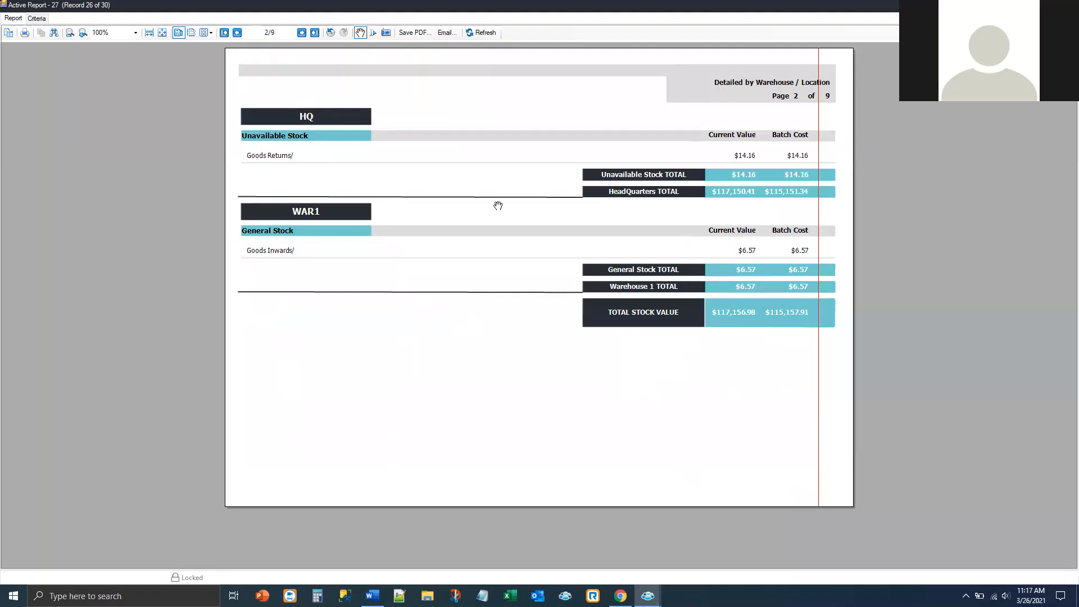
click(238, 35)
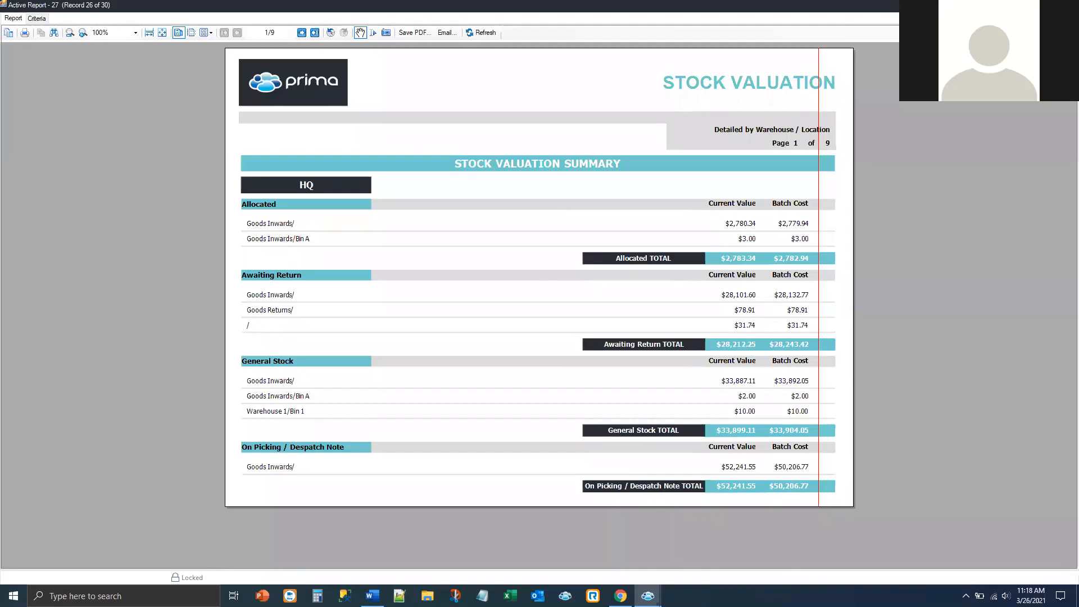
click(1066, 5)
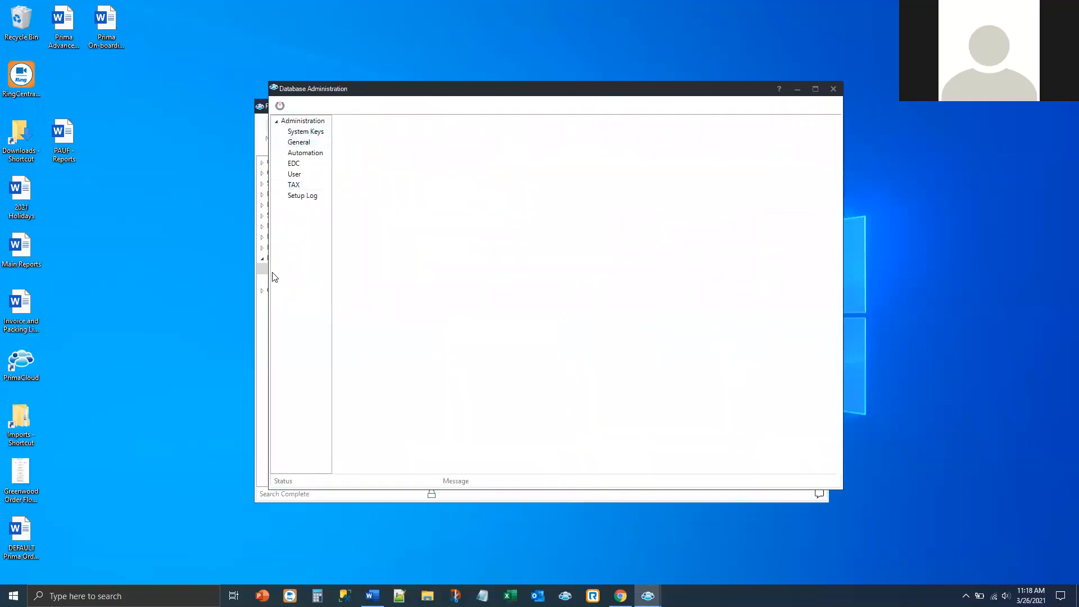
Step: Under Automation, tick Auto Report Setup and open Auto Report Configuration via Add Automated Report
click(313, 153)
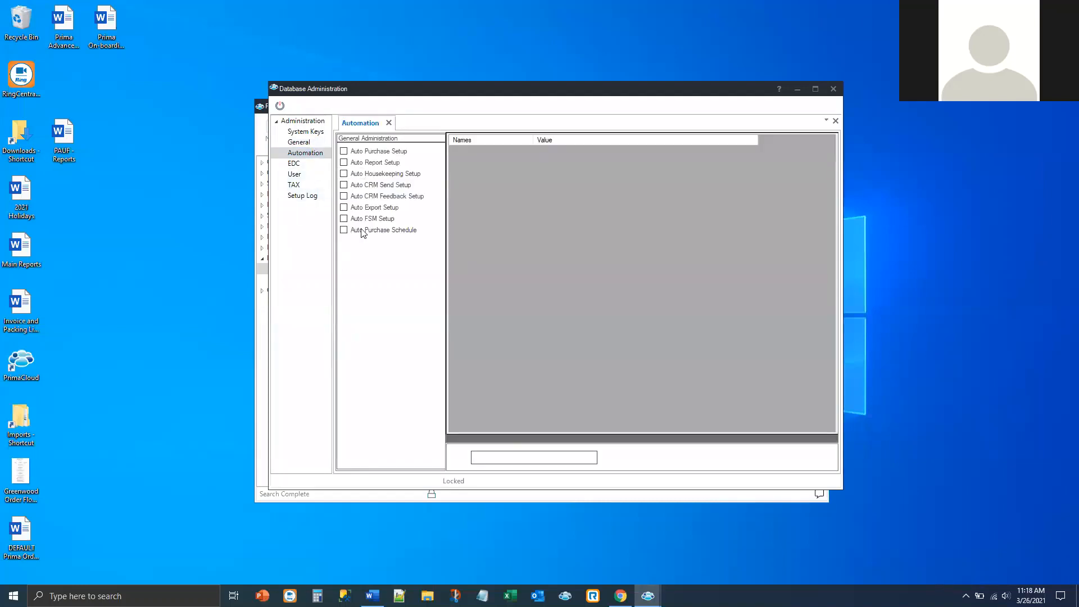
click(345, 164)
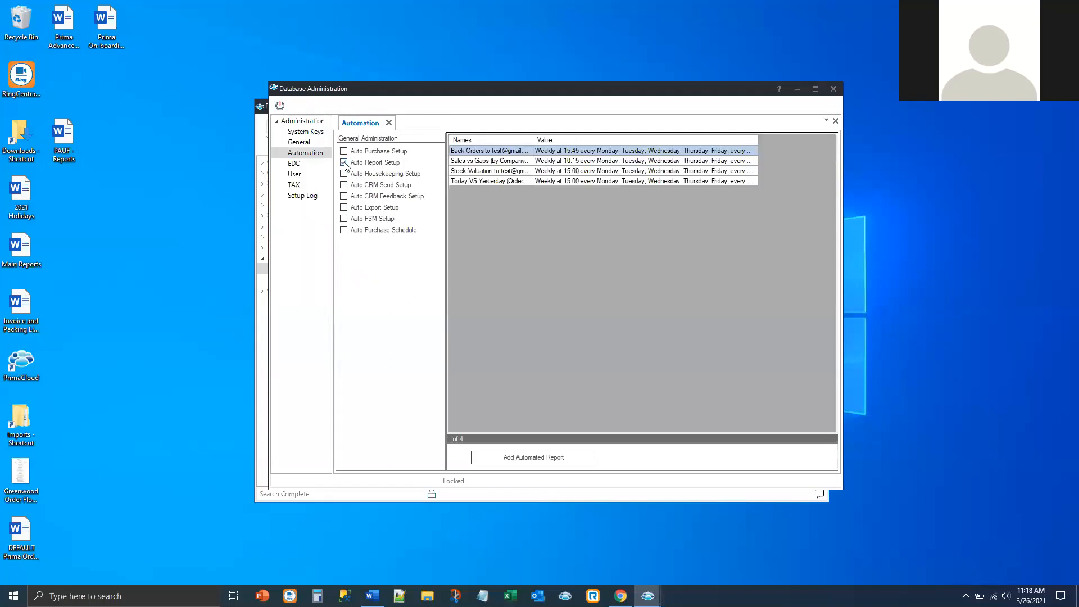
click(520, 460)
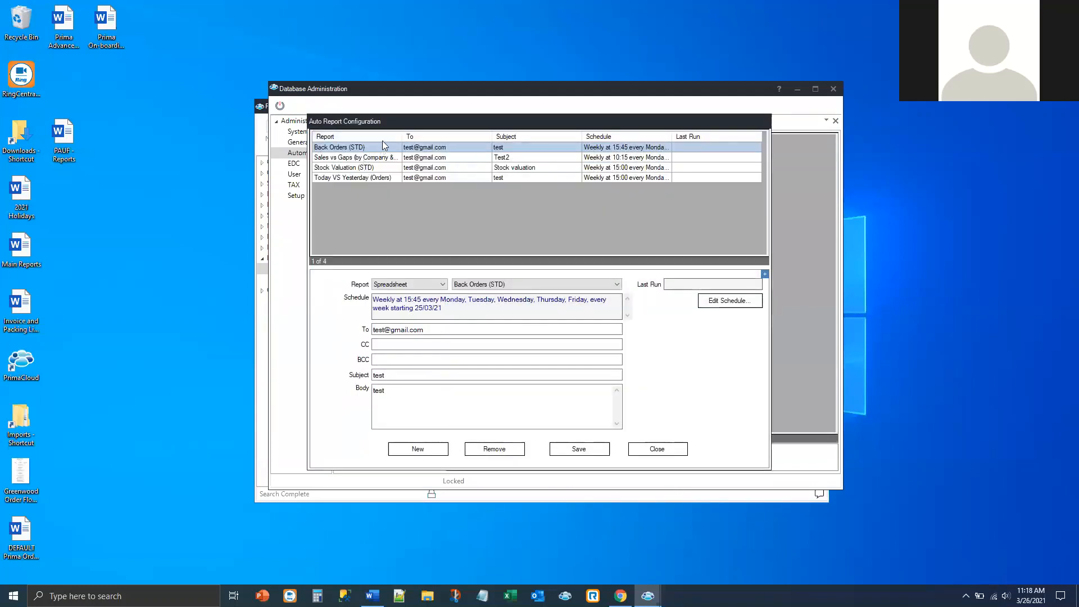
Step: Start a new automated report entry with Management Report type and Stock Valuation (STD)
click(428, 451)
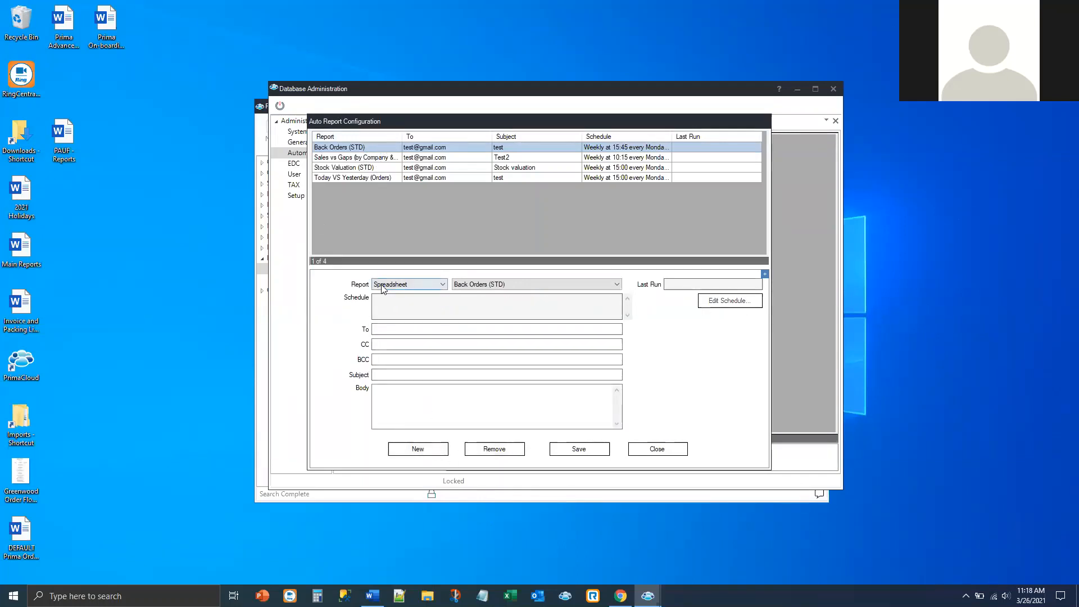
click(443, 285)
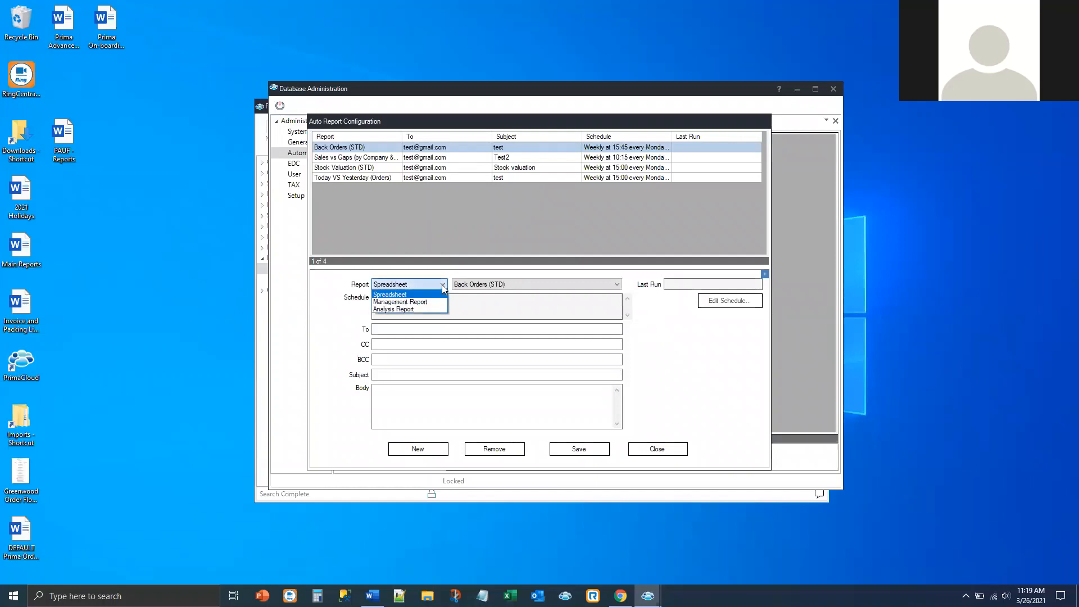
click(432, 302)
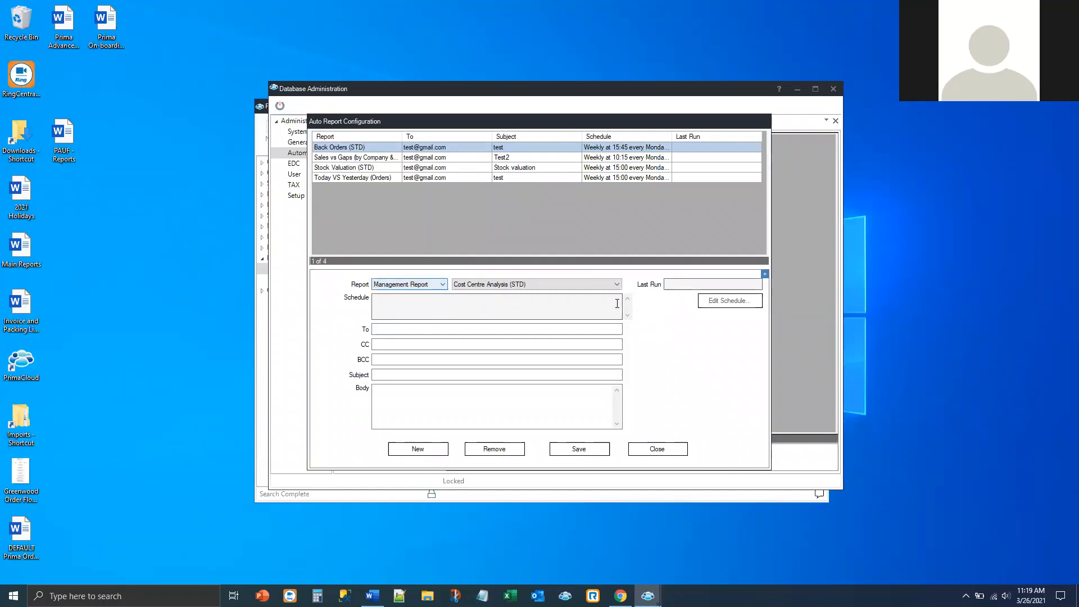
click(617, 285)
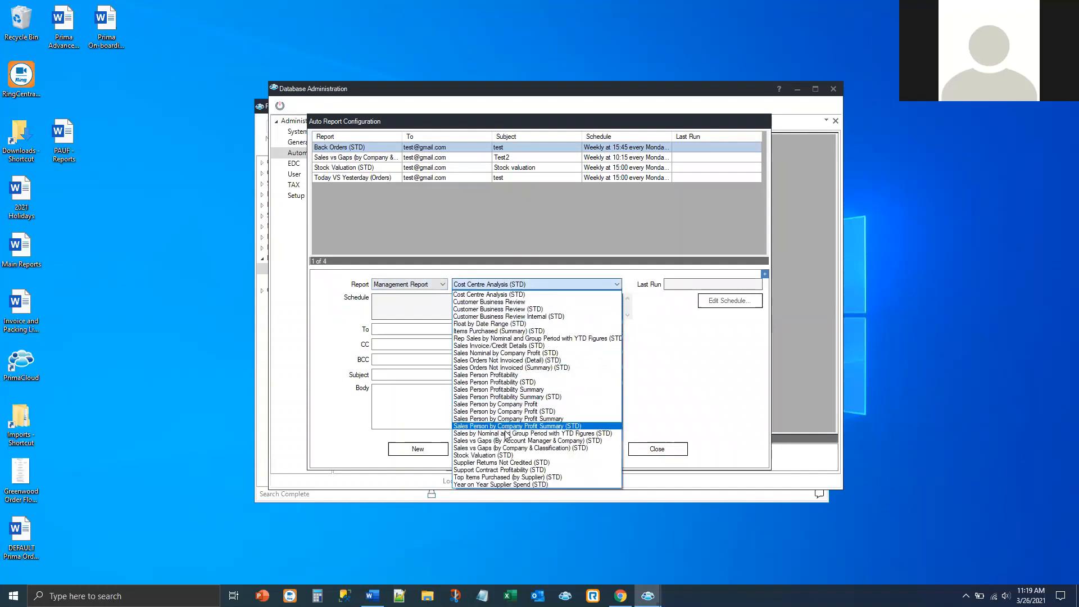
click(501, 456)
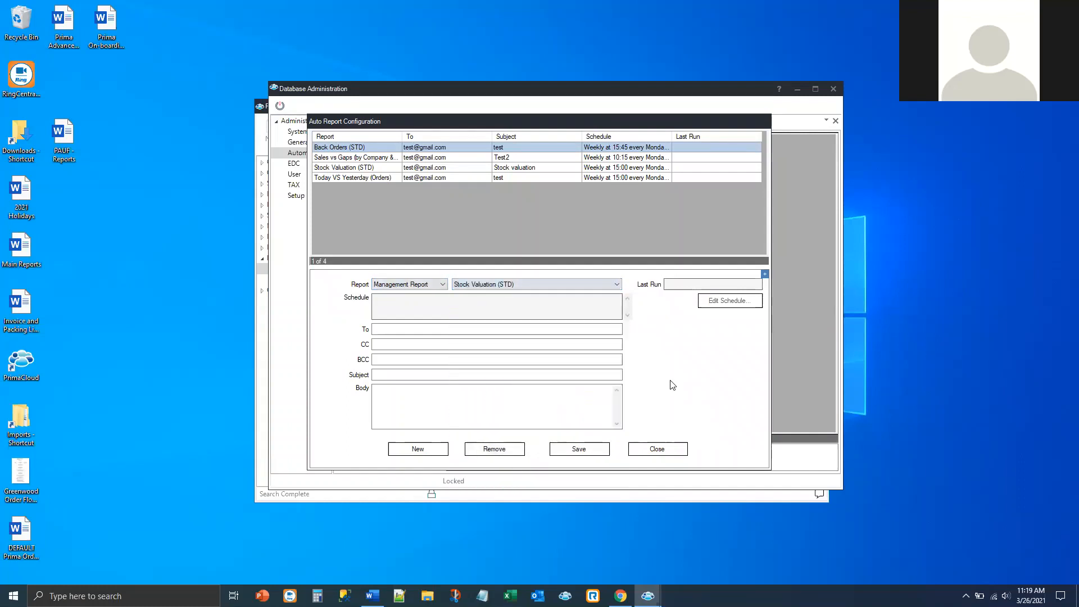
Step: Fill in a test recipient e-mail with subject and body 'test', then reset the form with New
click(393, 330)
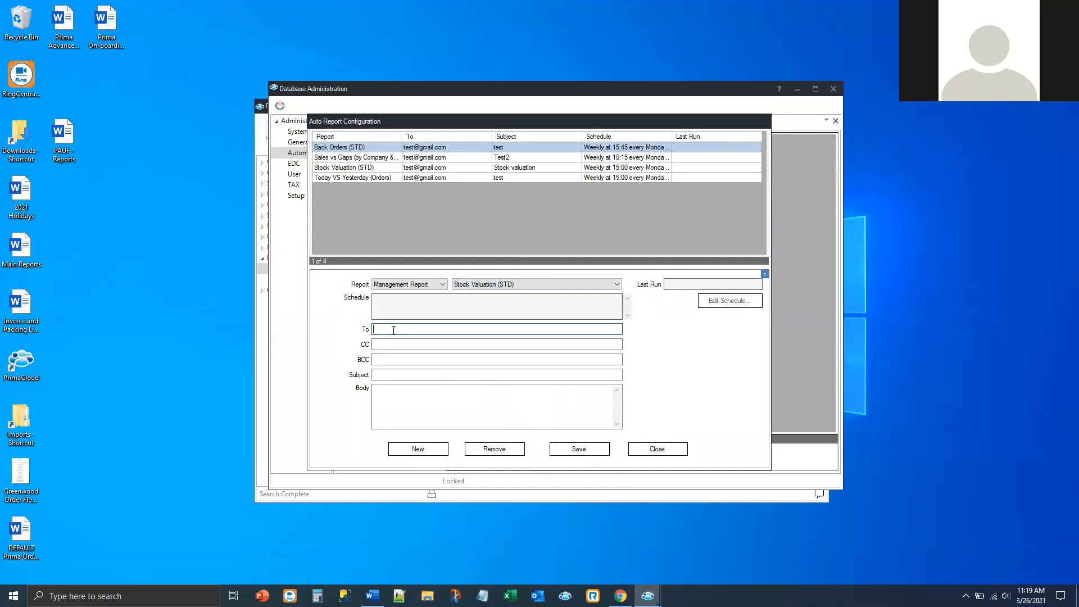
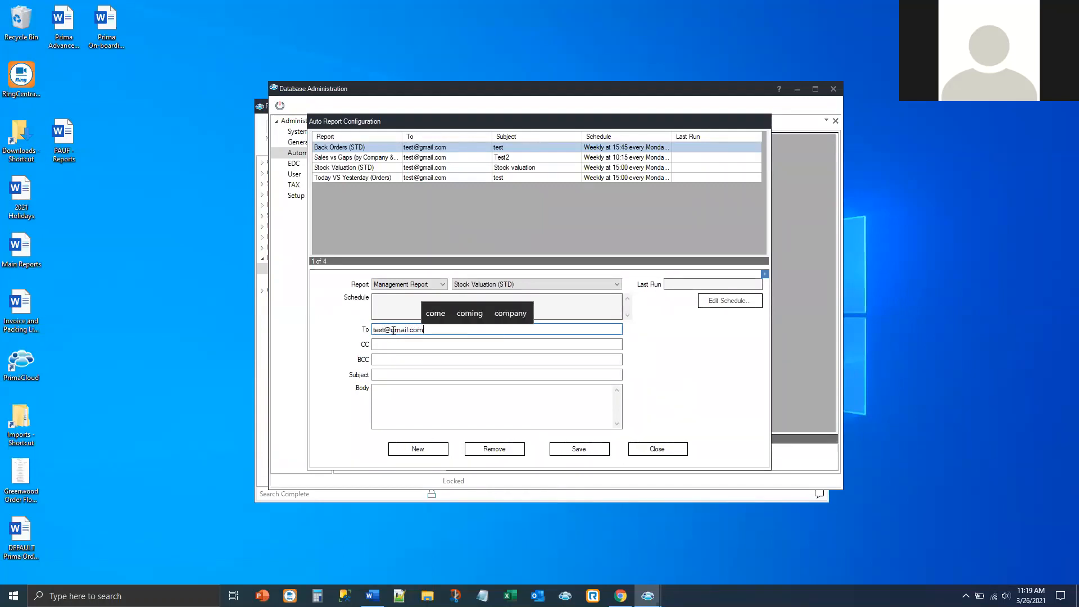
click(393, 376)
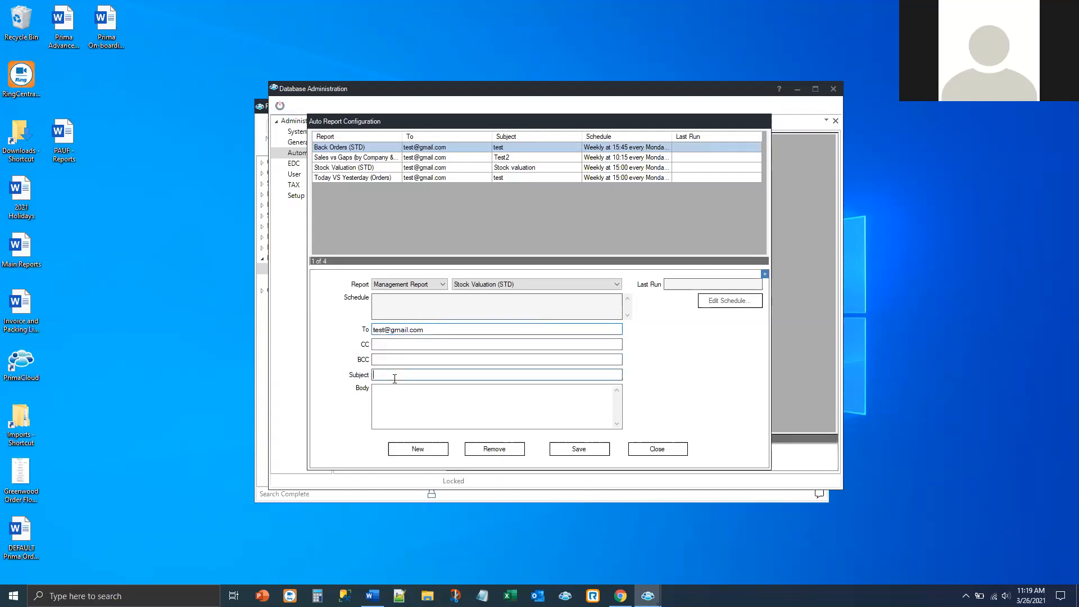
text(test)
click(388, 390)
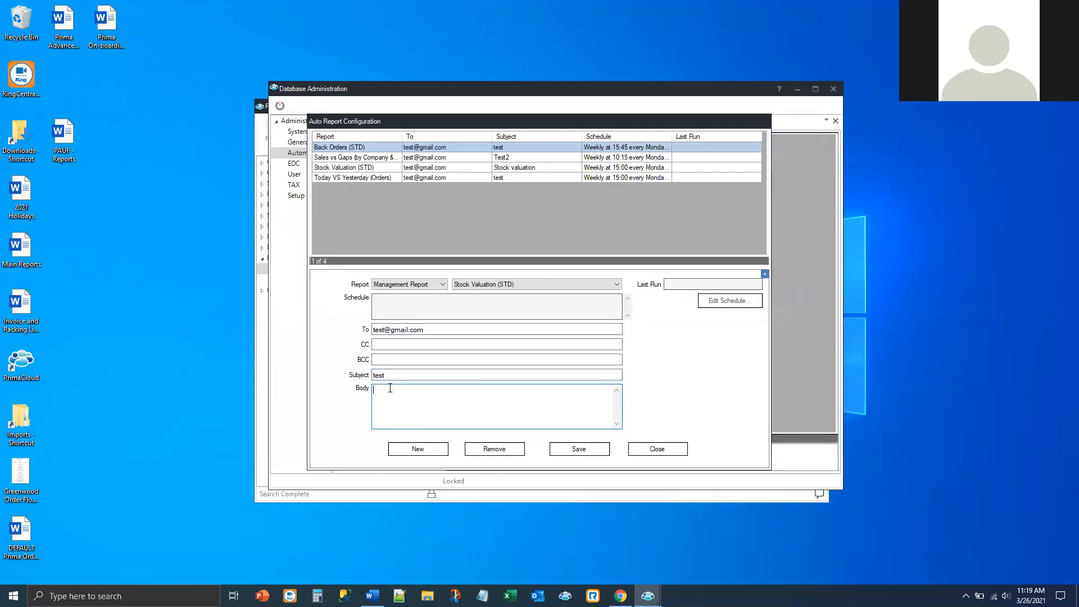
text(test)
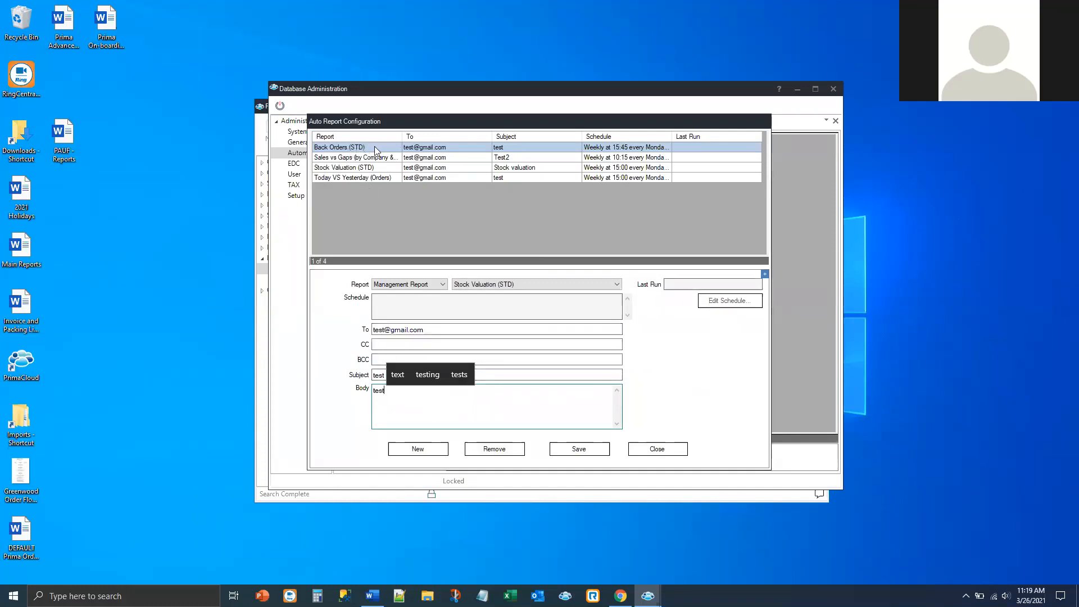
click(434, 448)
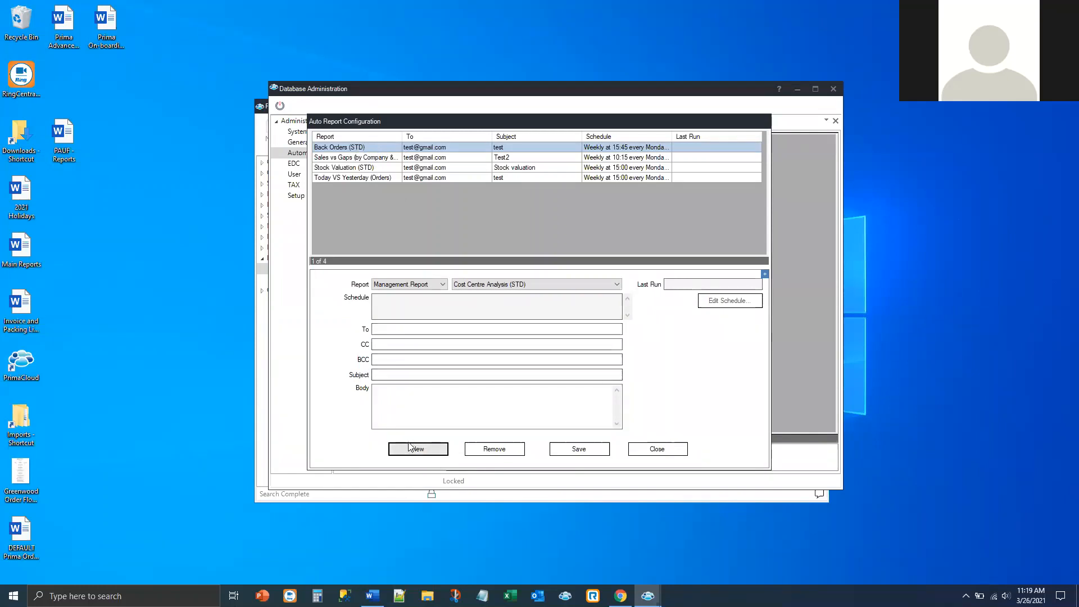
Step: Enter a test recipient e-mail, subject 'test1' and body 'test1', and save the entry
click(397, 330)
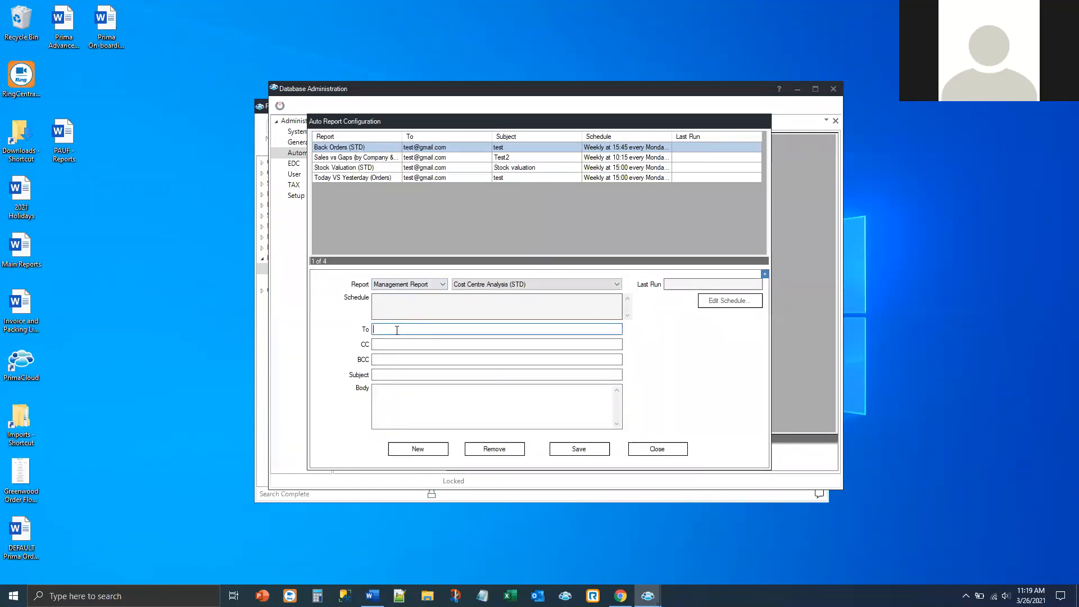
text(test)
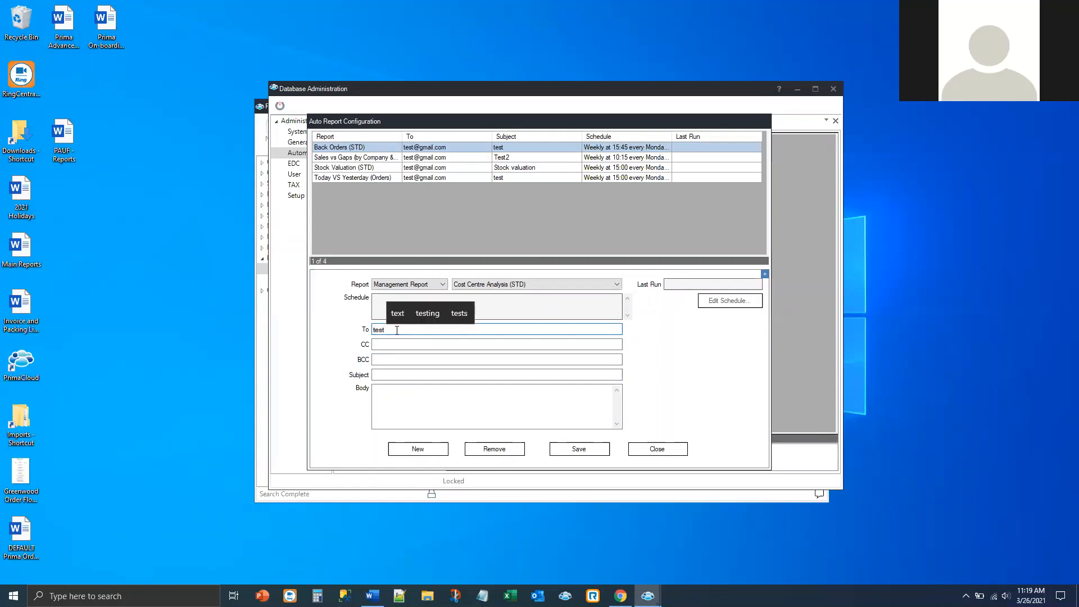
text(@gma)
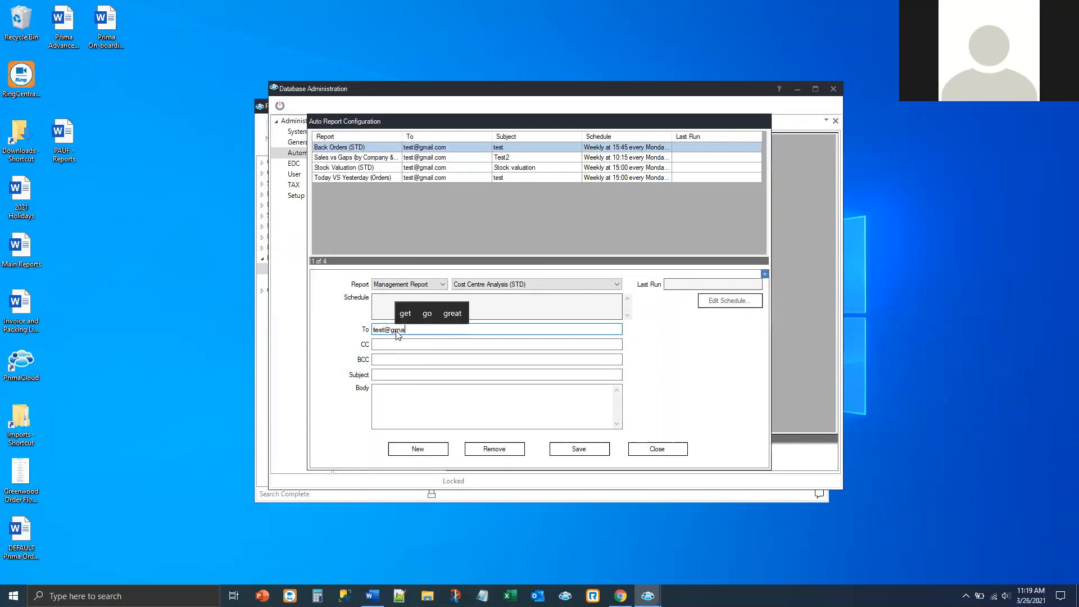
text(il.com)
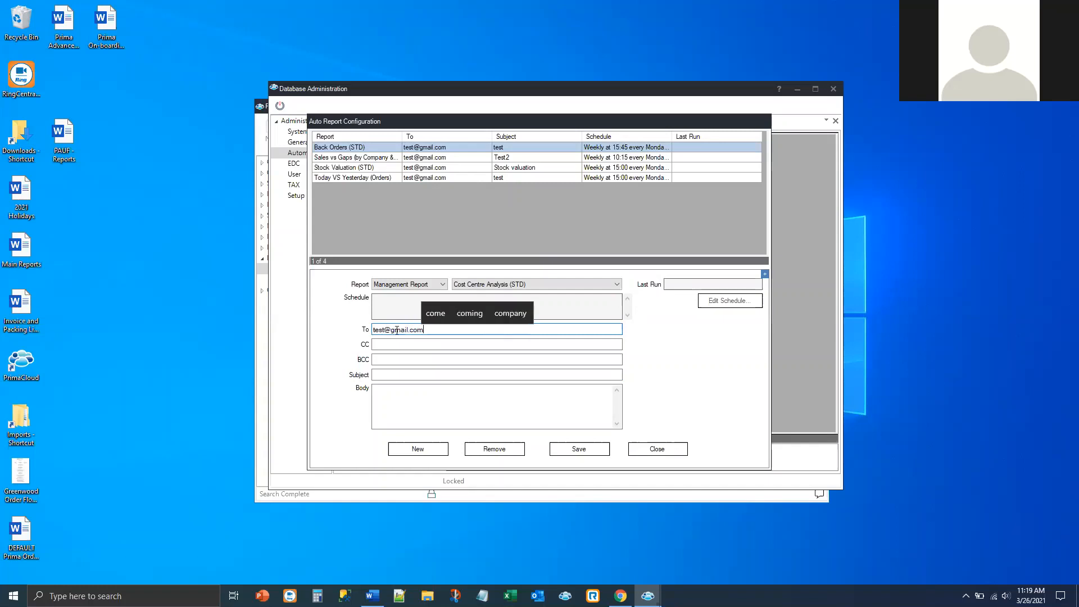
click(408, 375)
text(test1)
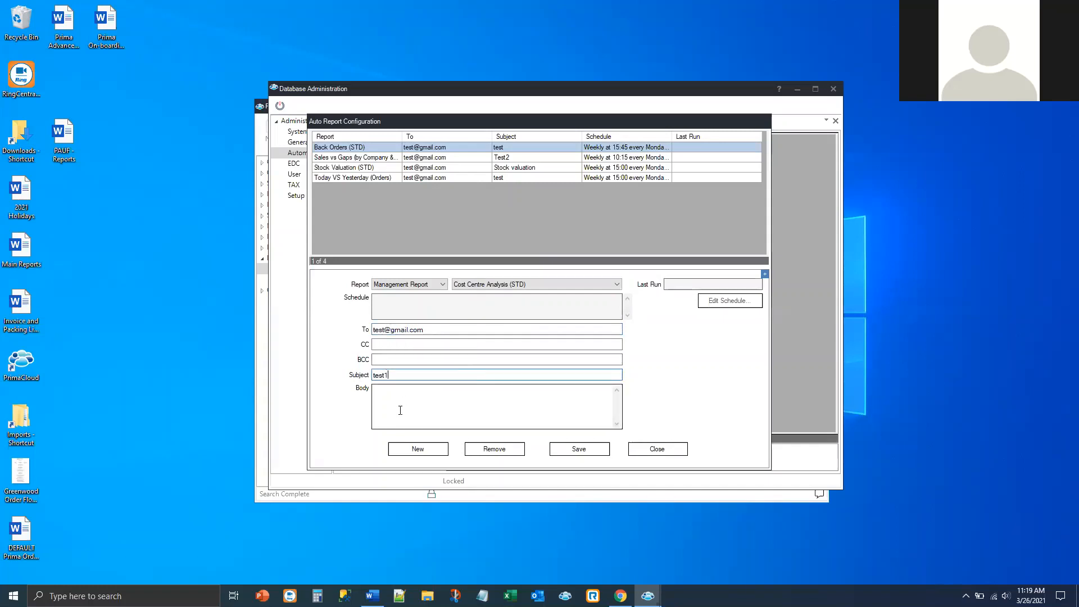
click(397, 398)
text(test1)
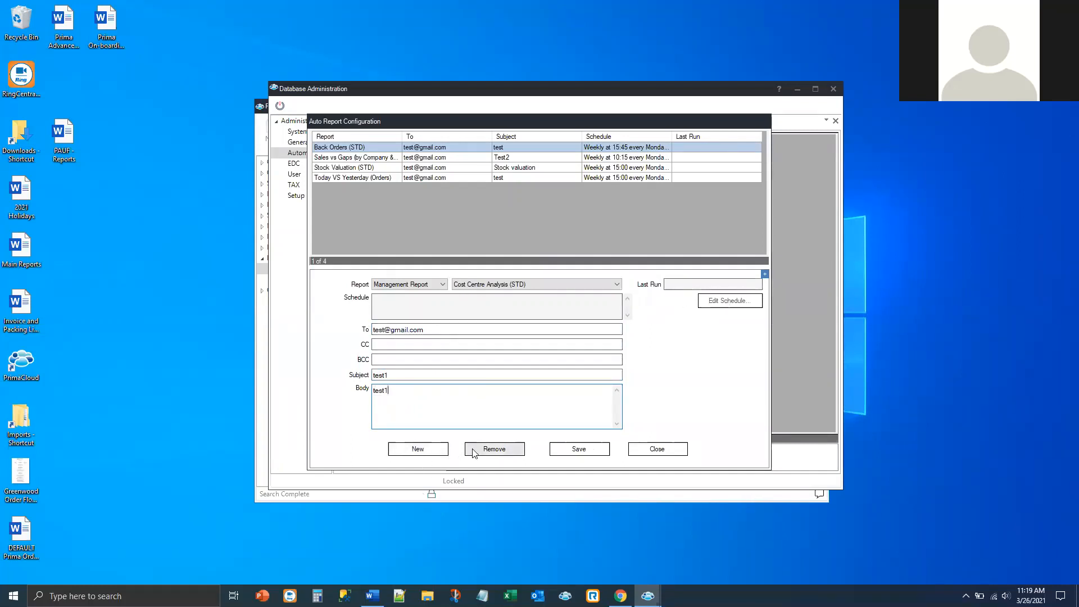
click(573, 449)
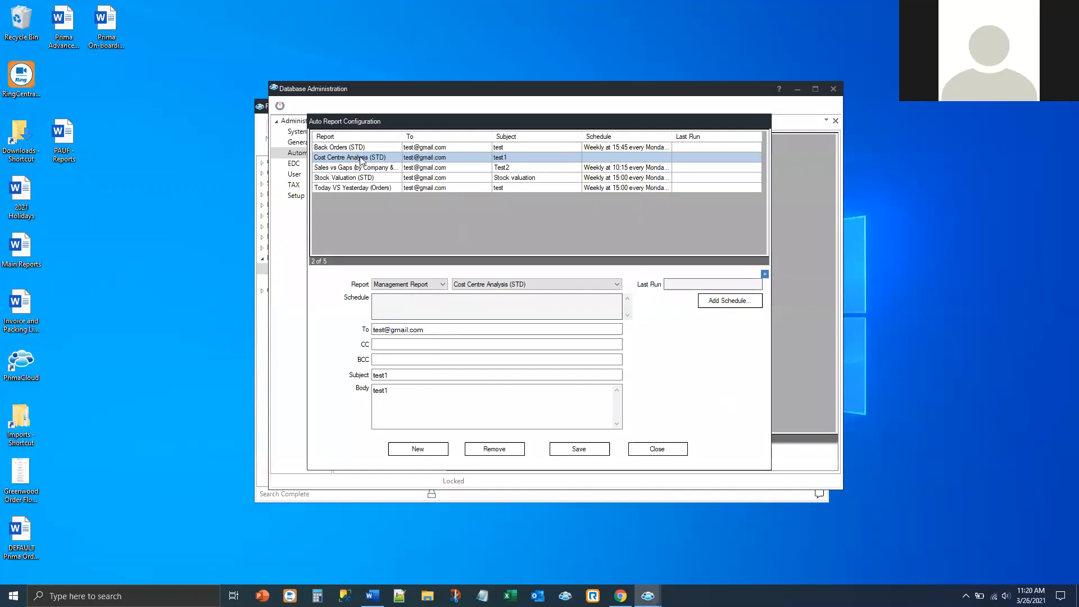
Step: Add and save a weekly Monday–Friday 11:15 schedule starting 26/03/21
click(725, 303)
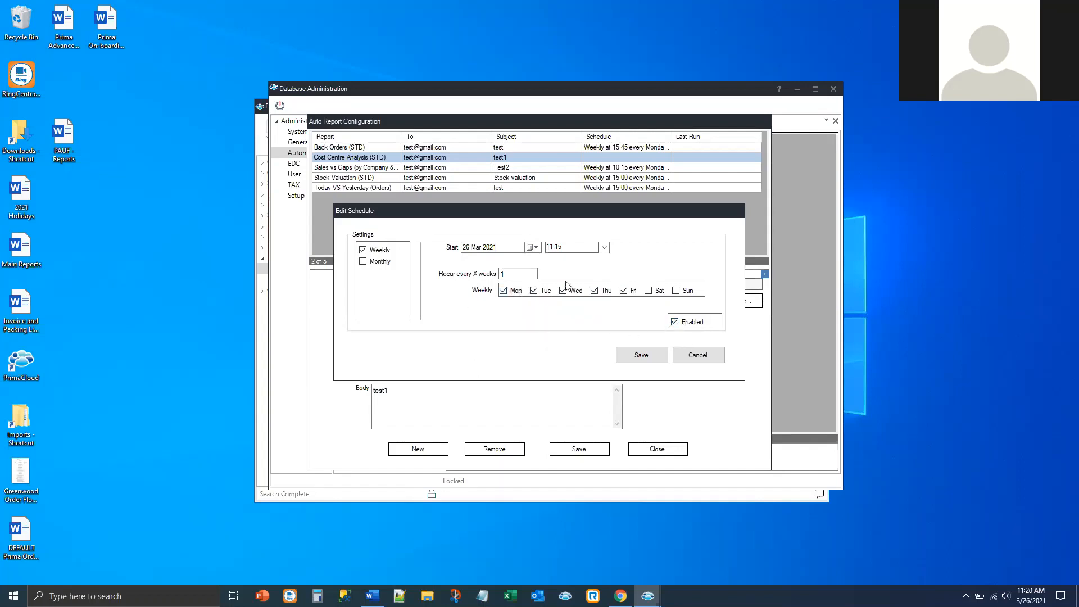
click(638, 360)
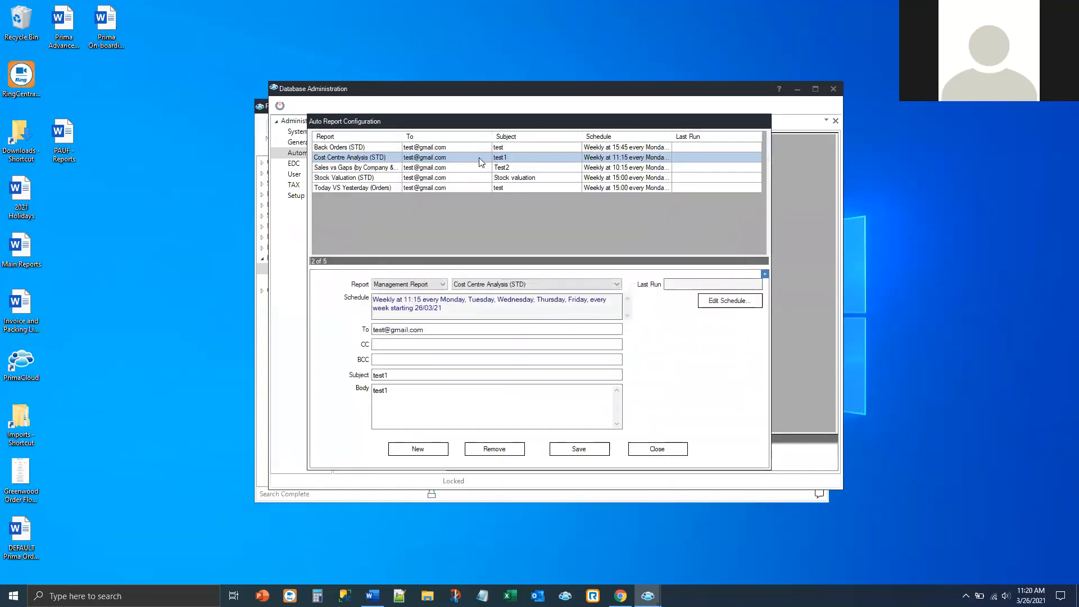